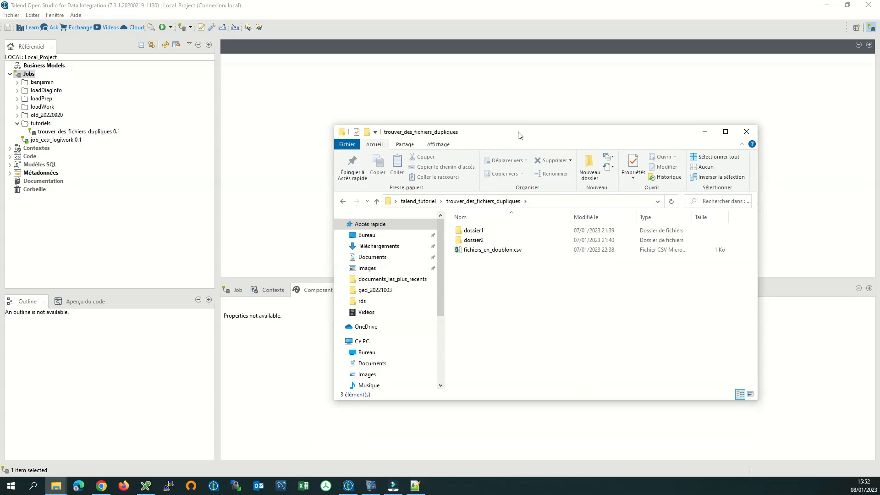
Delete the file fichiers_en_doublon.csv from the trouver_des_fichiers_dupliques folder
left_click_drag(517, 133, 491, 102)
left_click(461, 207)
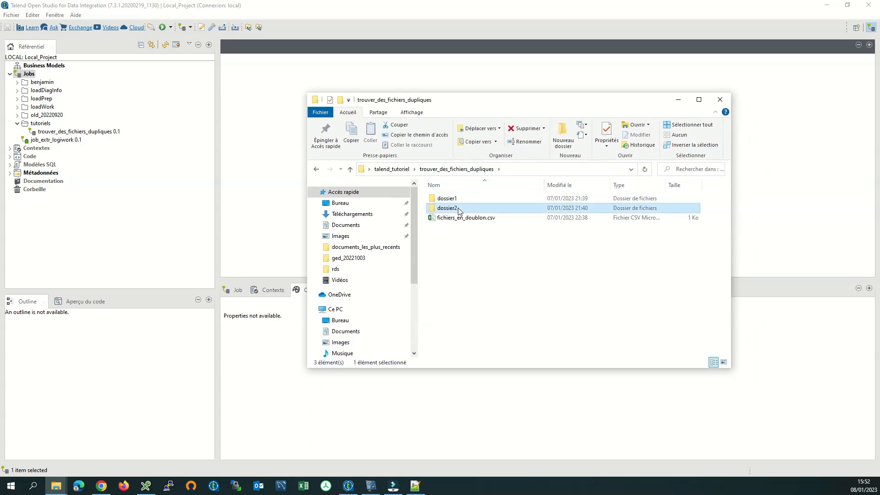
left_click(466, 218)
key("Delete")
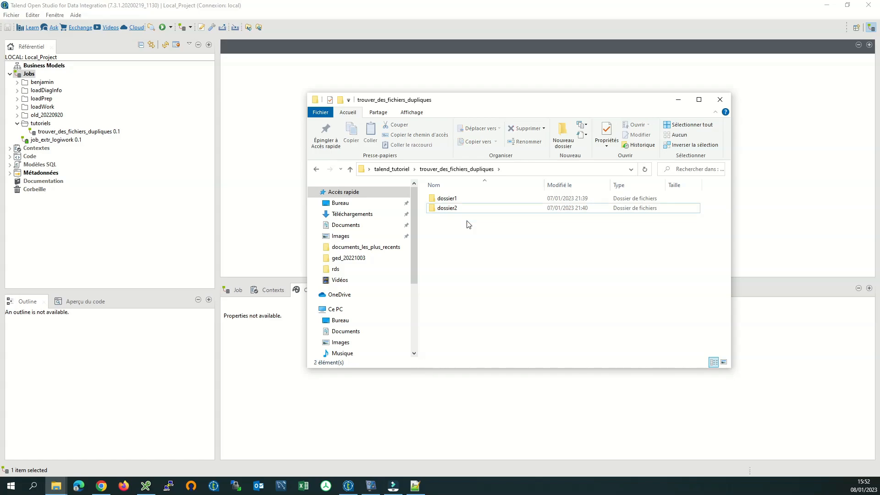
Examine the text files in dossier1 and dossier2, returning to the trouver_des_fichiers_dupliques folder
double_click(468, 200)
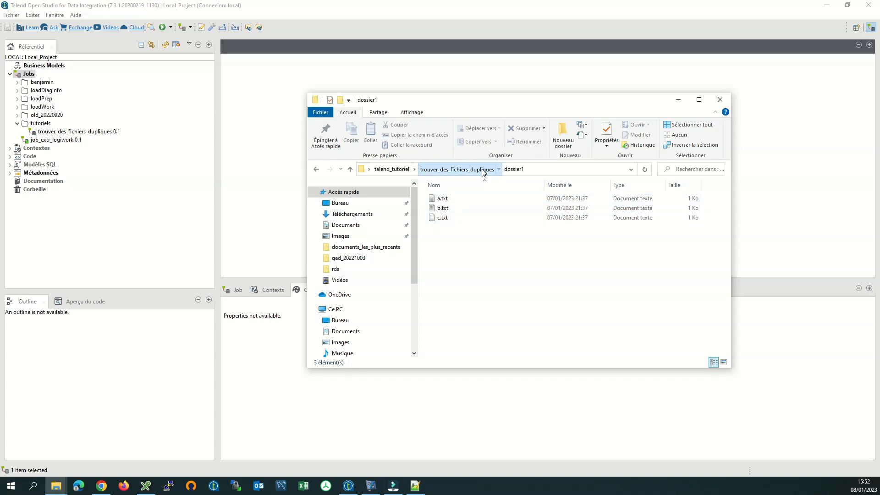
left_click(486, 170)
double_click(453, 208)
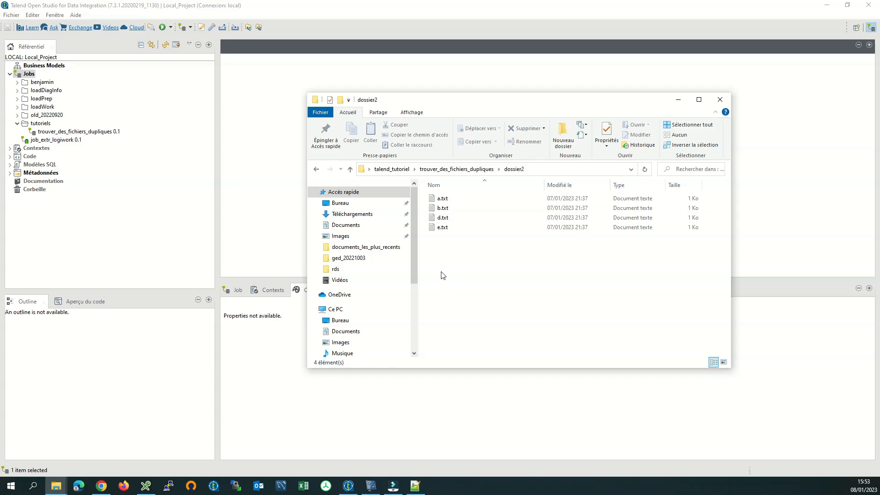
mouse_move(444, 209)
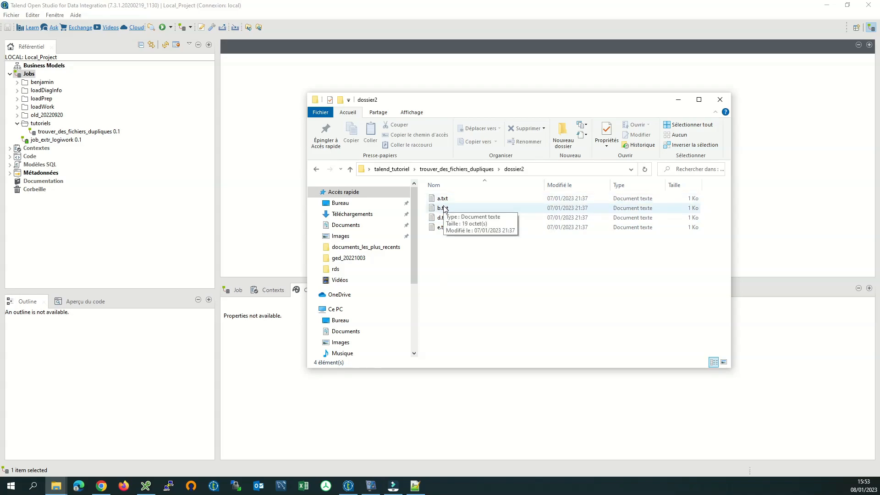
left_click(461, 169)
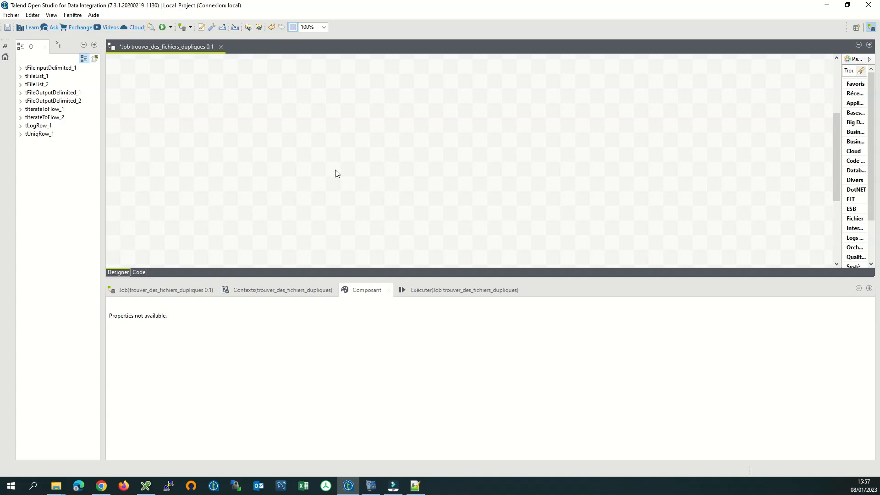
Add two tFileList components to the trouver_des_fichiers_dupliques job in Talend Open Studio
type("t")
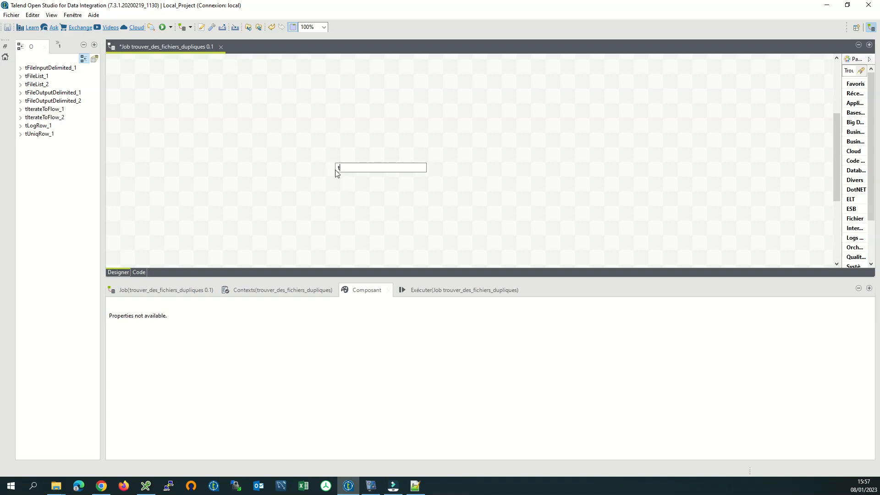
type("filelist")
key("Return")
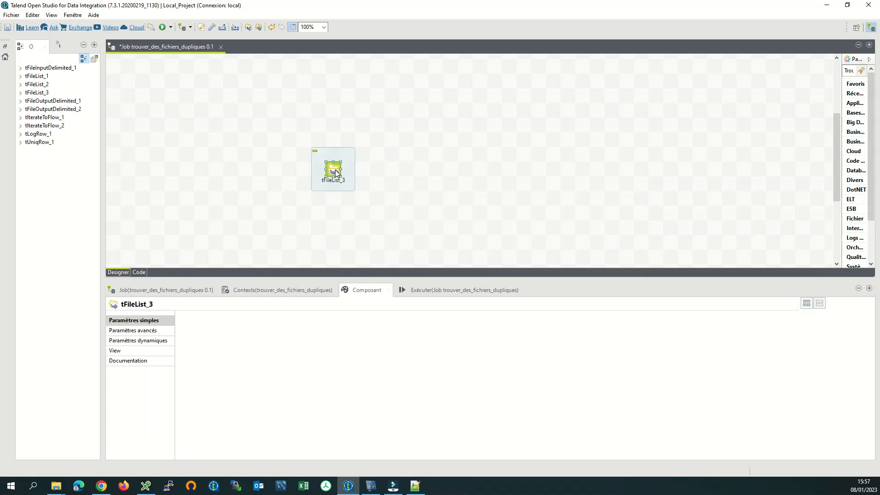
left_click(391, 195)
type("tFileList")
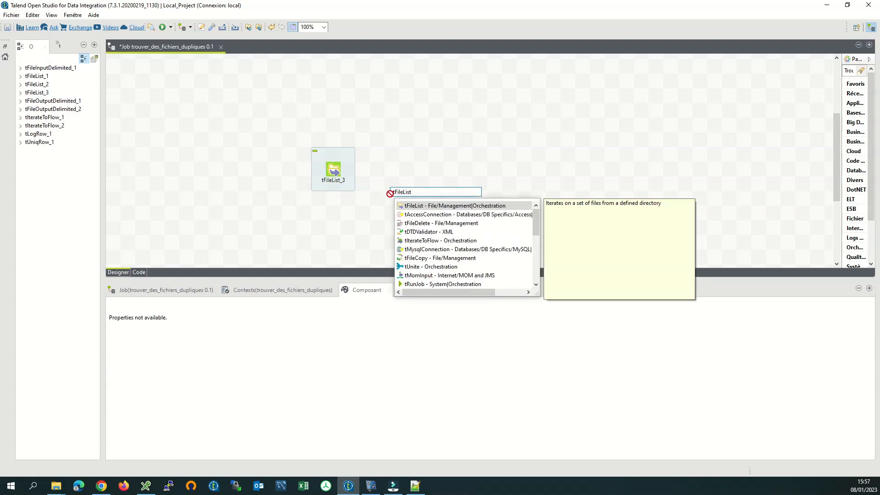
key("Return")
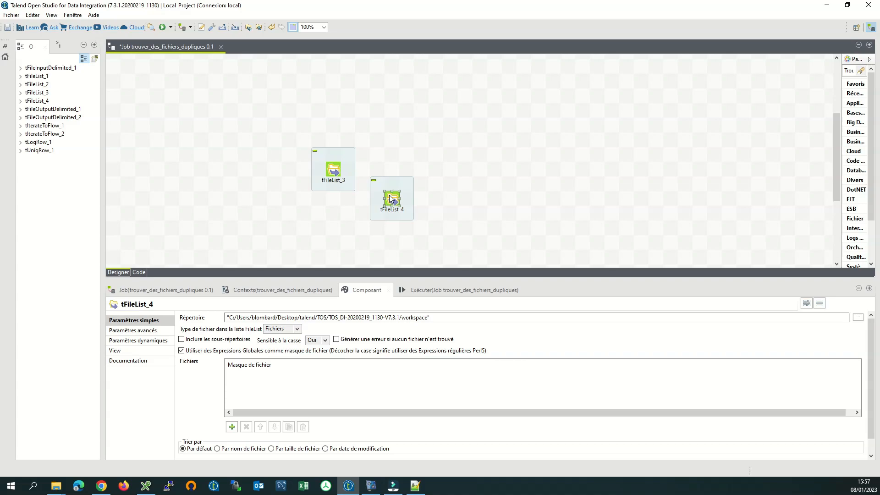
Add two tIterateToFlow components beside the tFileList components and widen the component palette
left_click(454, 202)
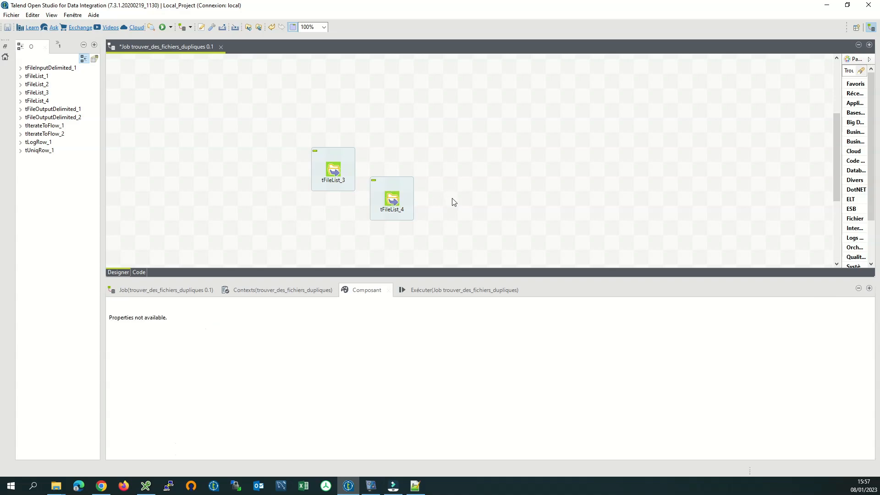
type("titer")
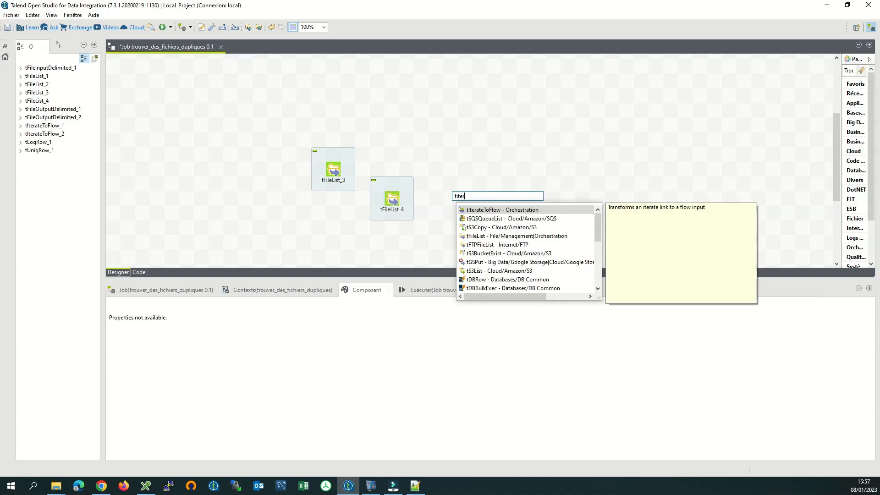
key("Return")
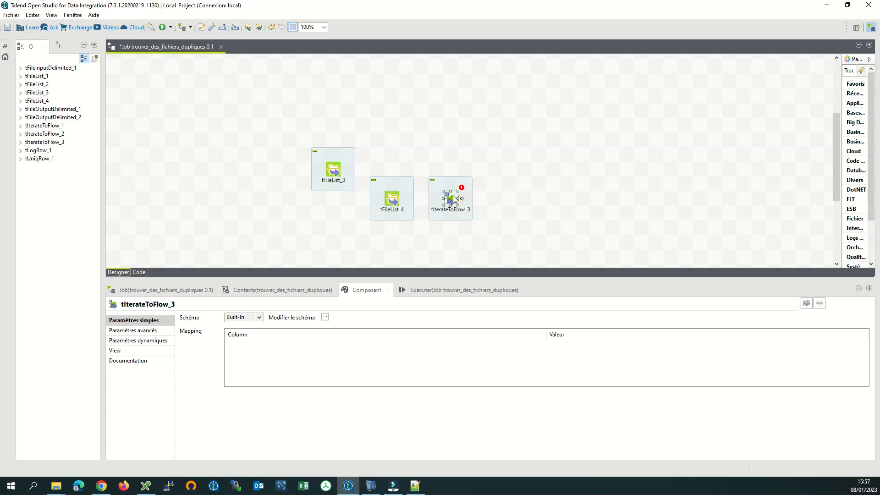
left_click_drag(841, 190, 743, 177)
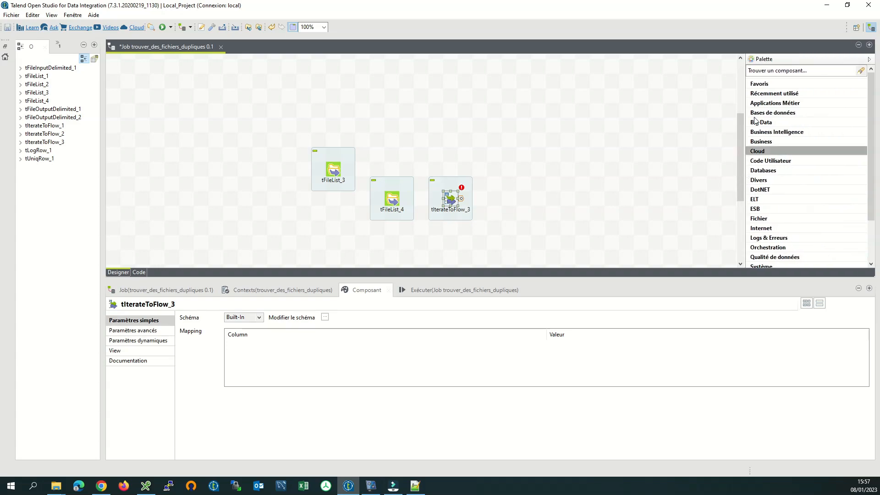
left_click(765, 69)
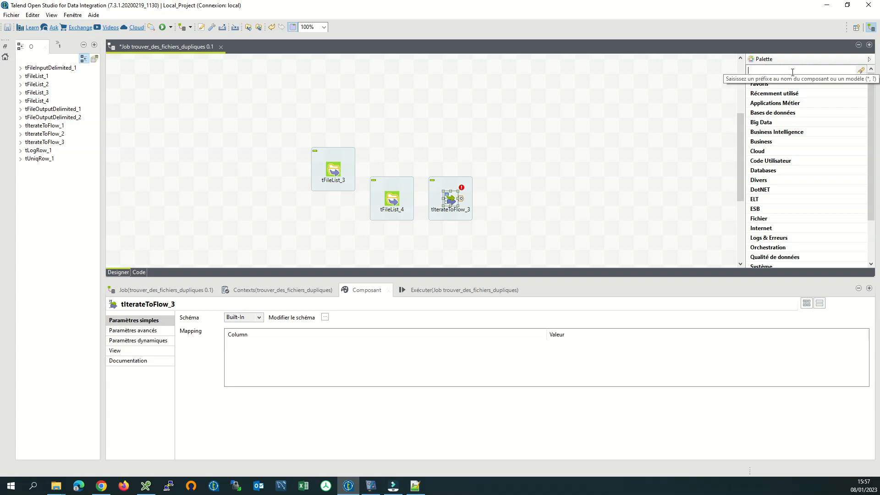
left_click(522, 227)
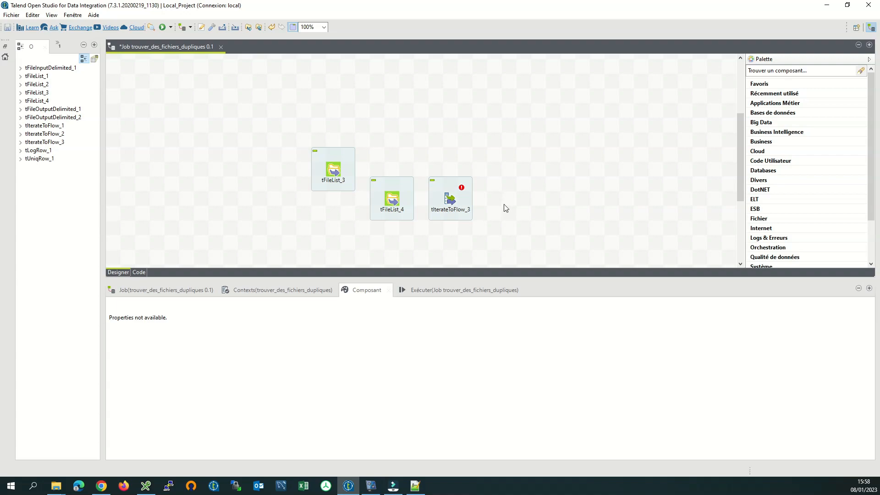
type("titer")
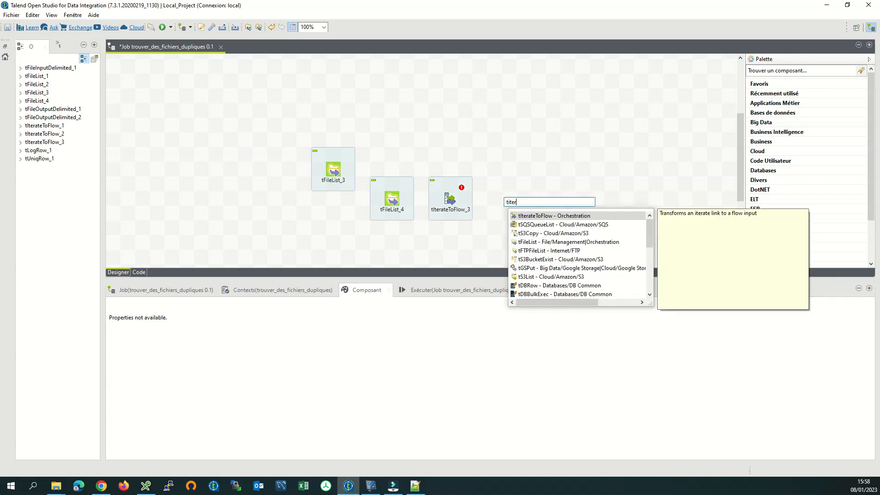
key("Return")
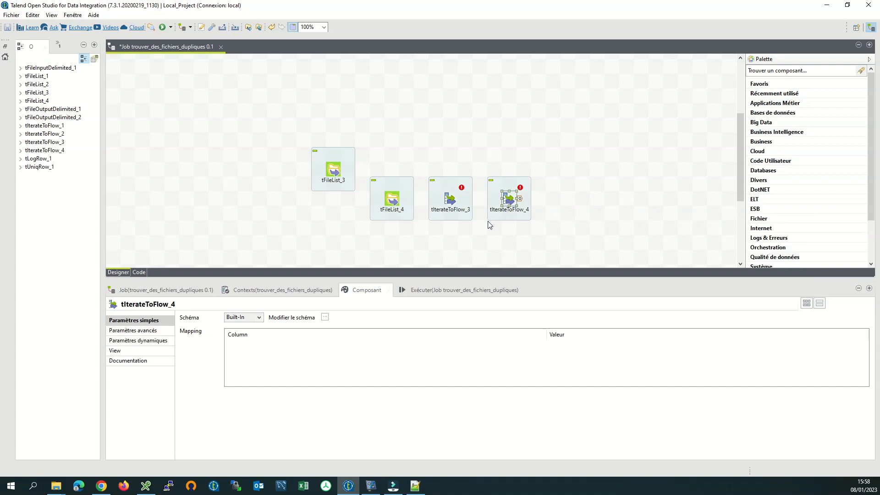
Add a tFileOutputDelimited component beside the second tIterateToFlow component
left_click(571, 214)
type("tfileli")
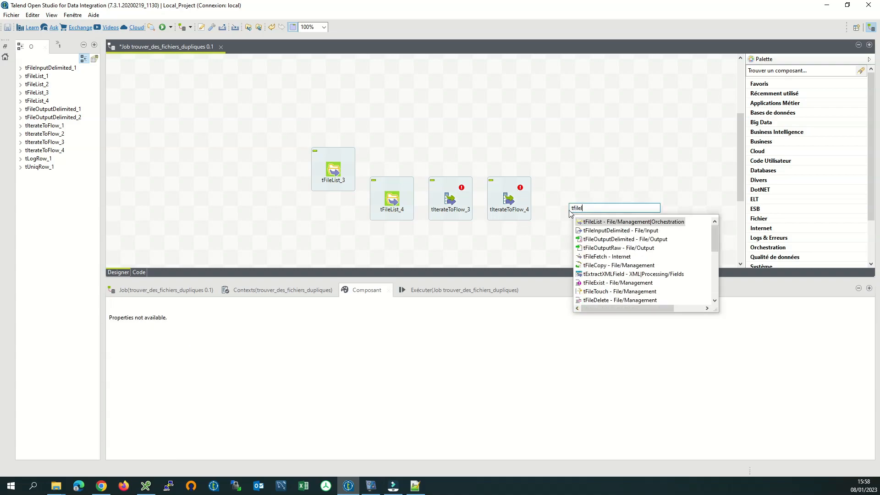
key("BackSpace")
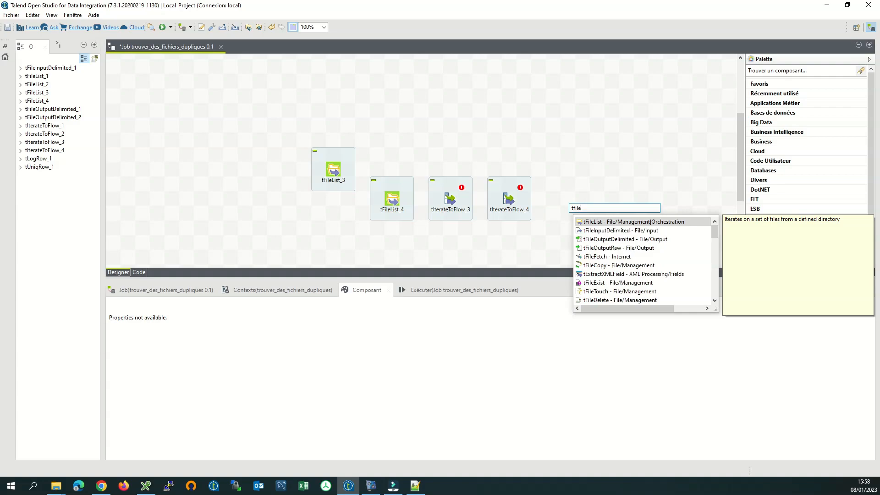
type("listou")
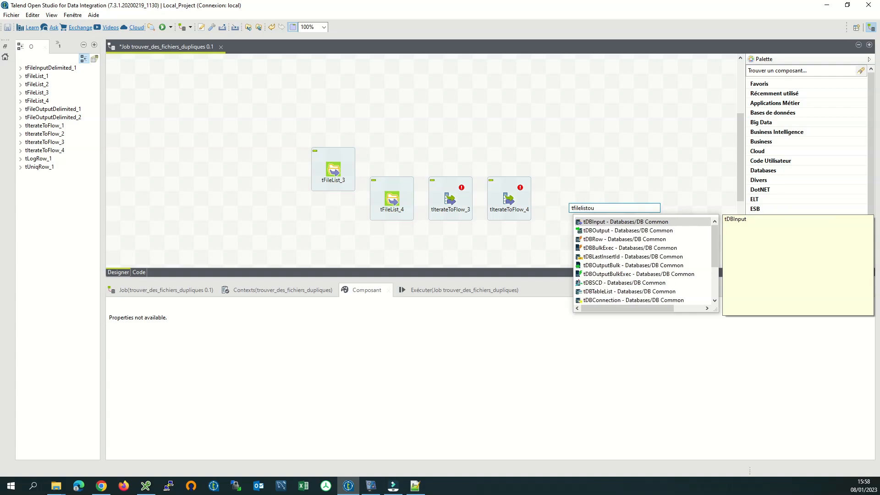
key("BackSpace")
key("BackSpace")
key("BackSpace")
key("BackSpace")
key("BackSpace")
type("output")
key("Return")
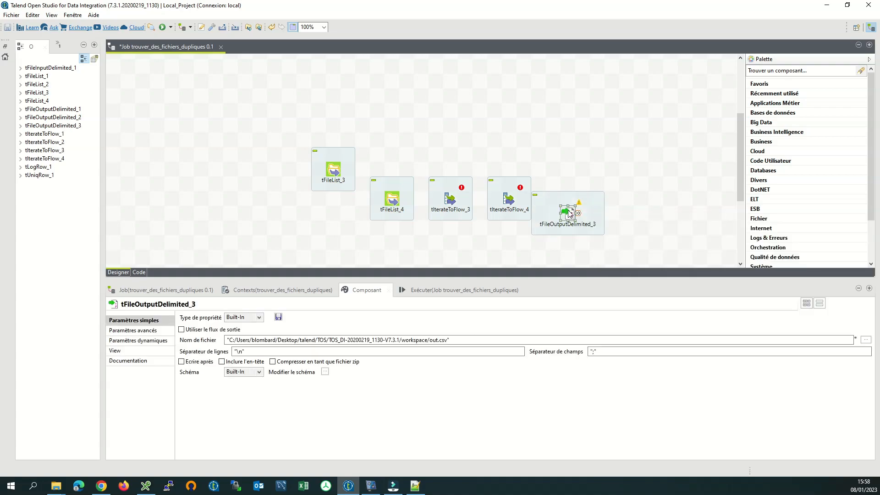
Duplicate the new tFileOutputDelimited component and place the copy beside the original
key("ctrl+c")
key("ctrl+v")
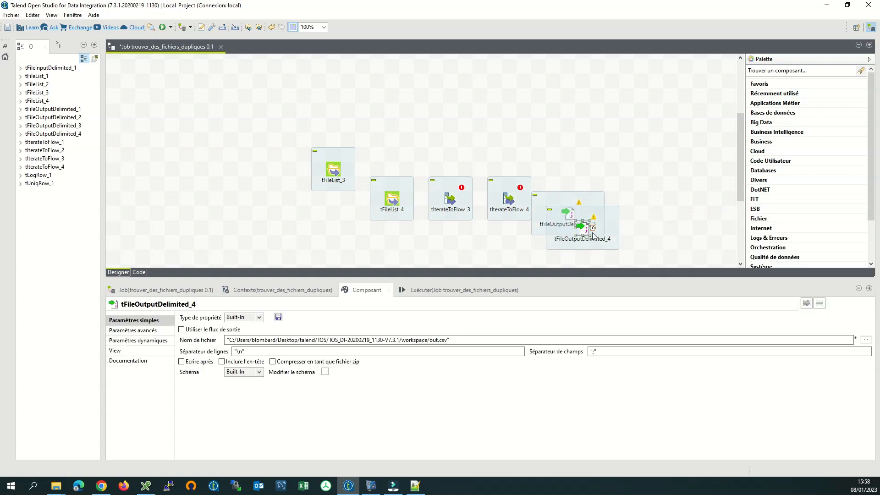
left_click_drag(588, 225, 628, 213)
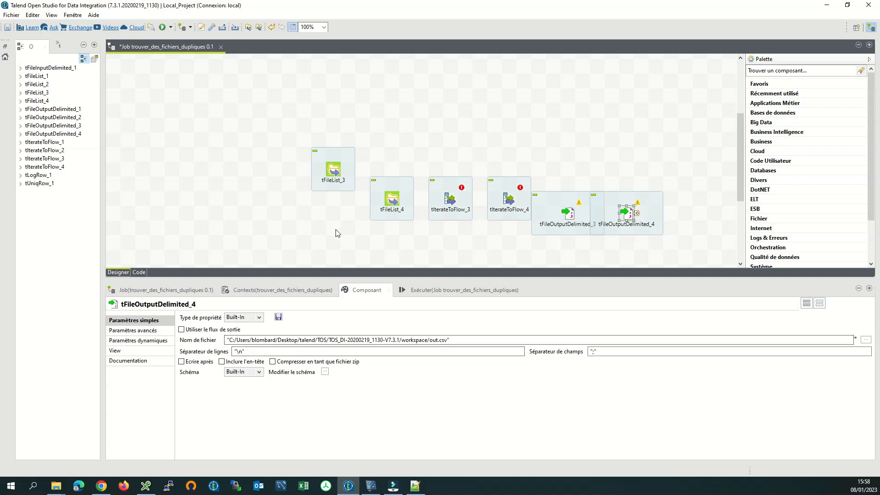
Add a tFileInputDelimited component and a tUniqRow component below the existing components
left_click(315, 246)
type("tfileinp")
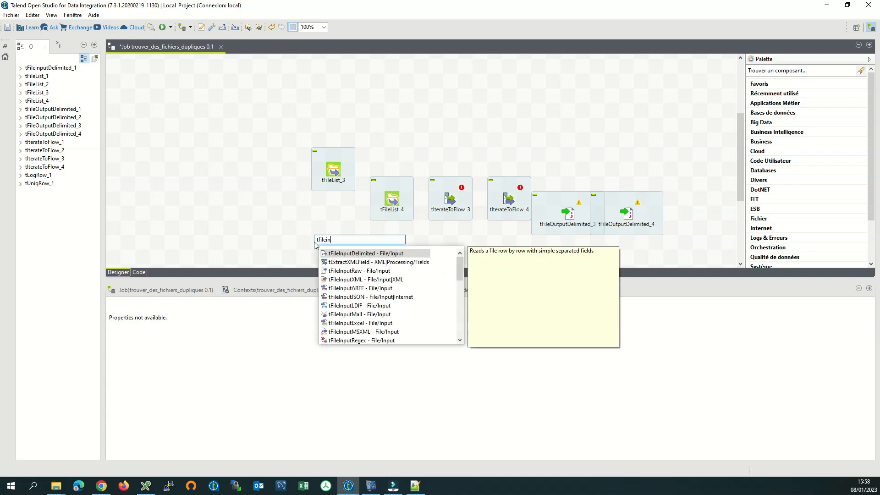
key("Return")
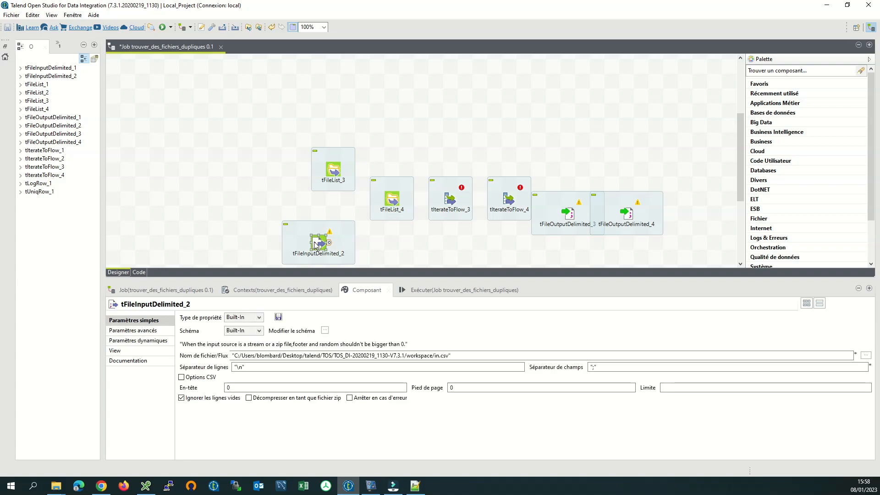
left_click(252, 245)
type("tuniq")
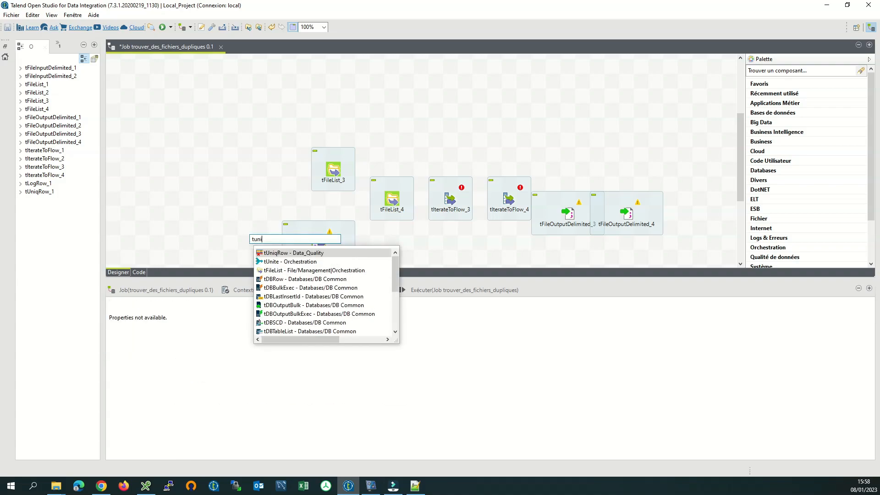
key("Return")
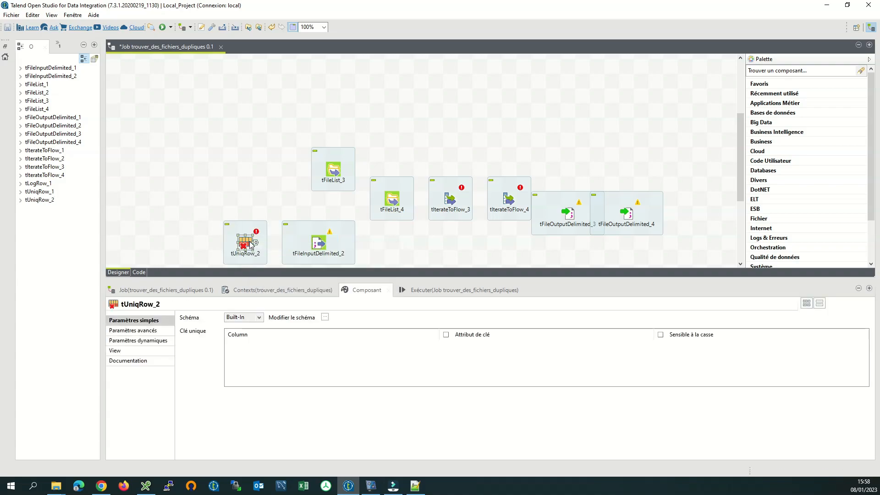
Add a tLogRow component next to the tUniqRow component
left_click(206, 232)
type("tlog")
key("Return")
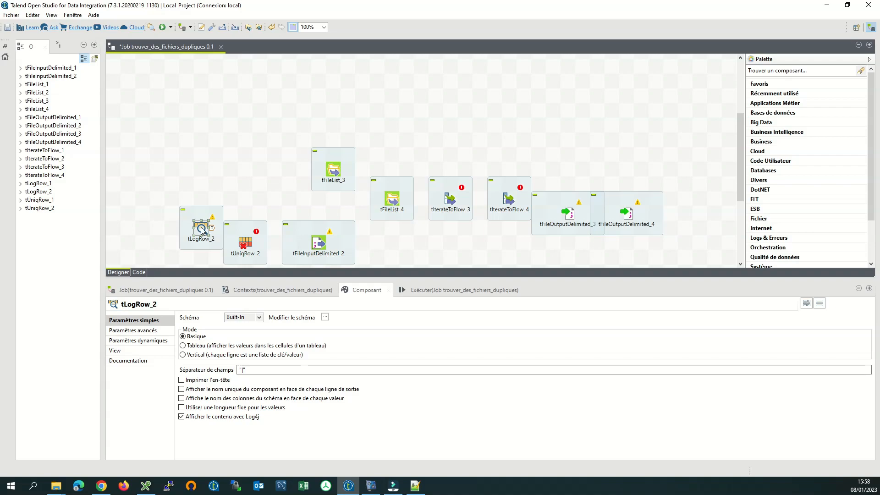
Arrange tFileList_3, tIterateToFlow_3 and tFileOutputDelimited_3 in a single row above the other components
left_click_drag(333, 170, 204, 130)
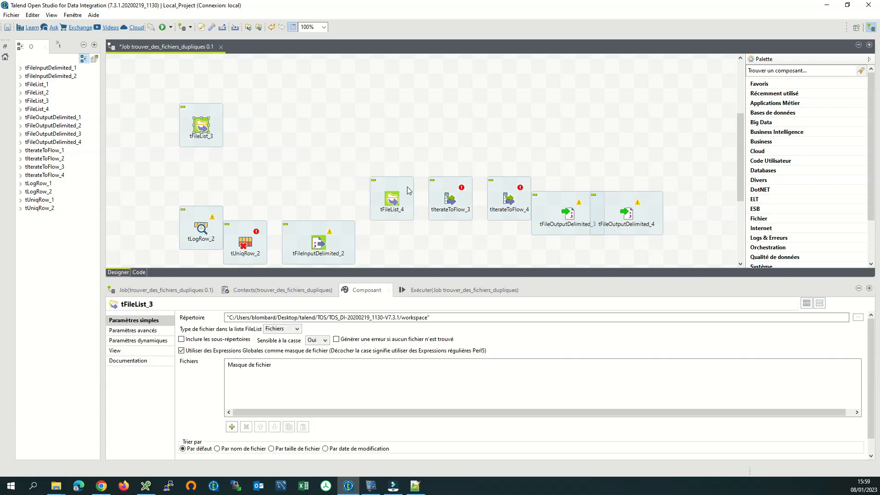
left_click_drag(449, 201, 293, 126)
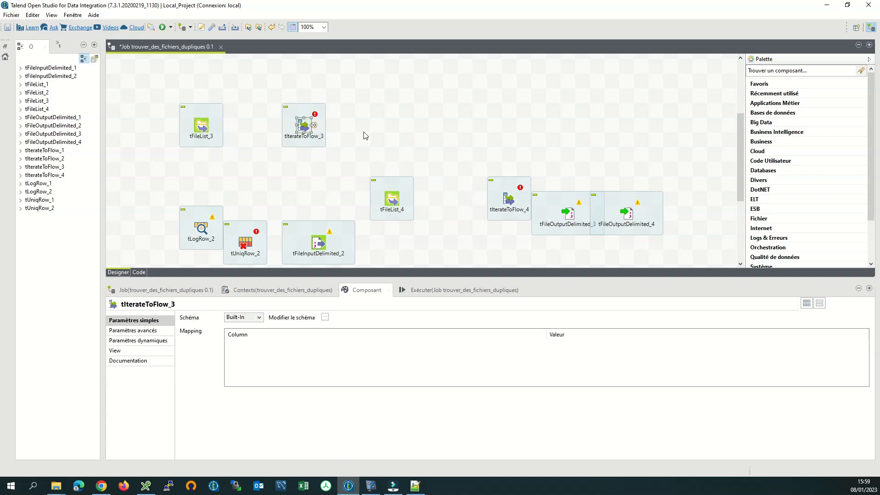
left_click_drag(572, 216, 420, 126)
Connect tFileList_3 to tIterateToFlow_3 with an Iterate link
left_click(202, 128)
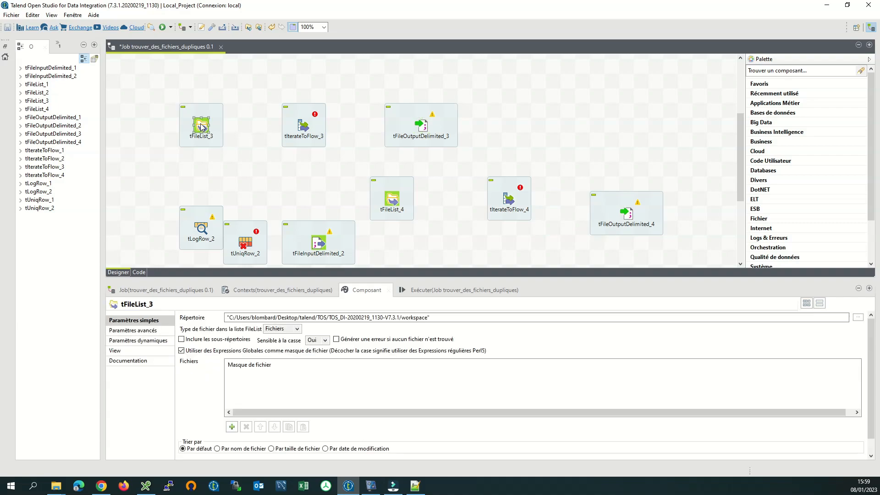
right_click(202, 127)
mouse_move(227, 130)
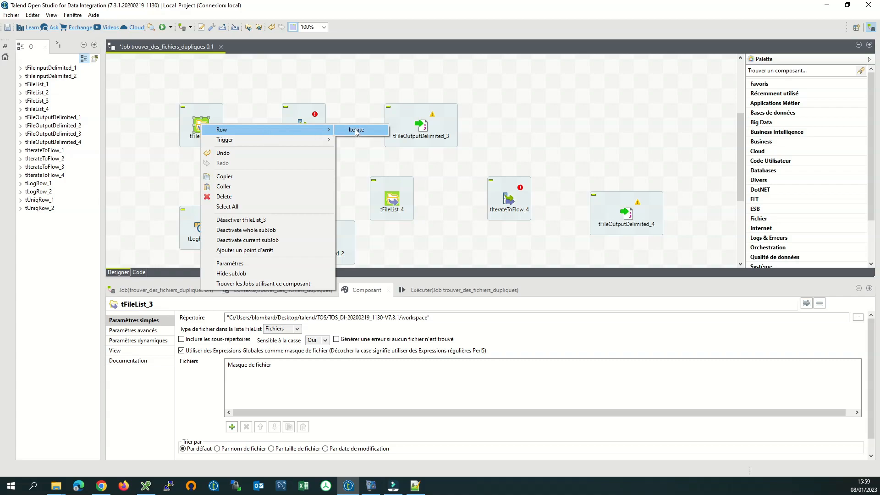
left_click(356, 130)
left_click(303, 126)
Connect tIterateToFlow_3 to tFileOutputDelimited_3 with a Main row
left_click_drag(315, 125, 343, 129)
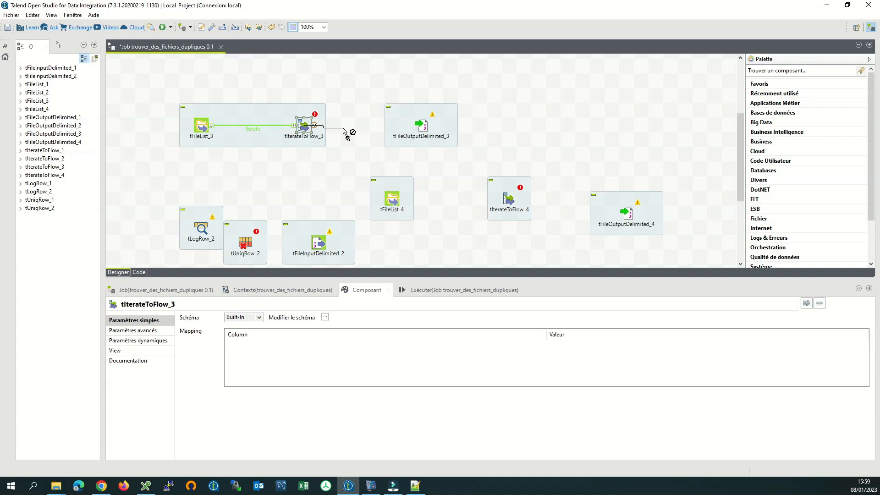
right_click(307, 122)
mouse_move(427, 127)
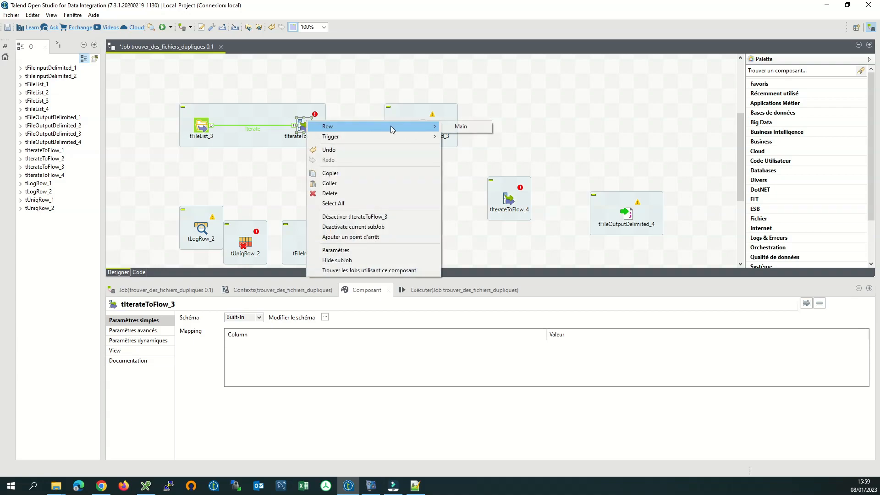
left_click(461, 126)
left_click(423, 130)
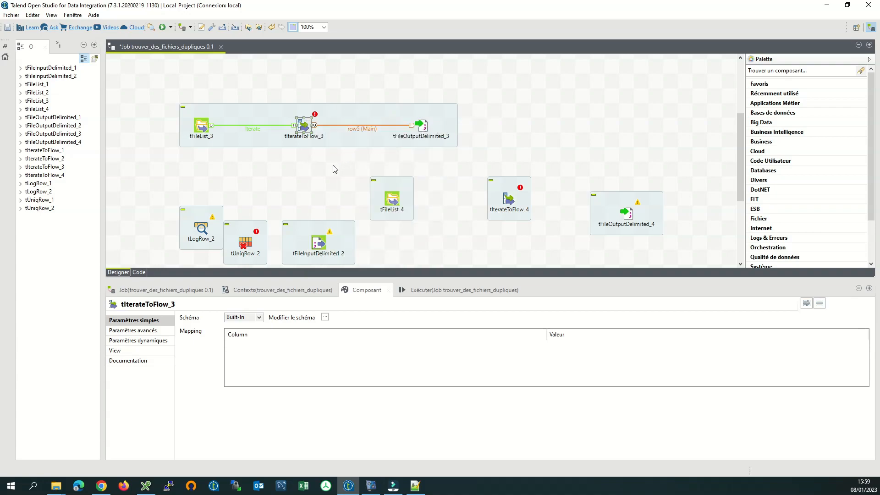
Arrange tFileList_4, tIterateToFlow_4 and tFileOutputDelimited_4 in a row beneath the tFileList_3 subjob
left_click_drag(393, 200, 213, 177)
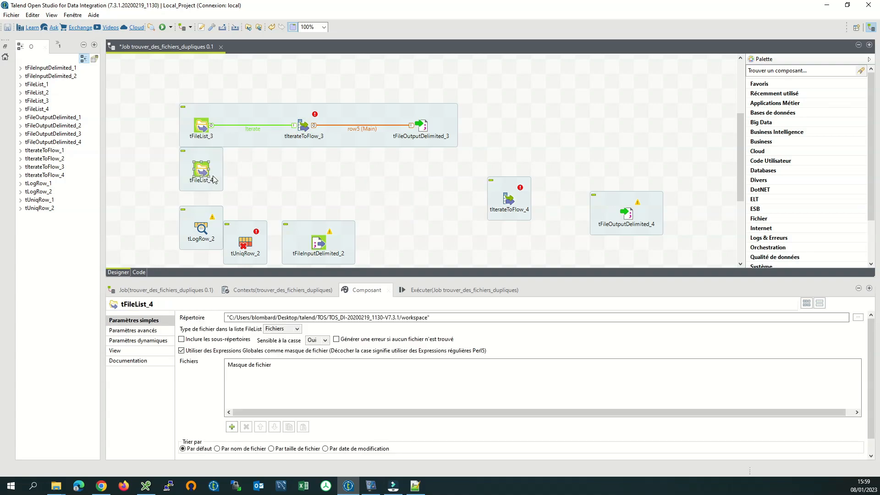
left_click_drag(509, 199, 308, 188)
left_click_drag(626, 215, 422, 186)
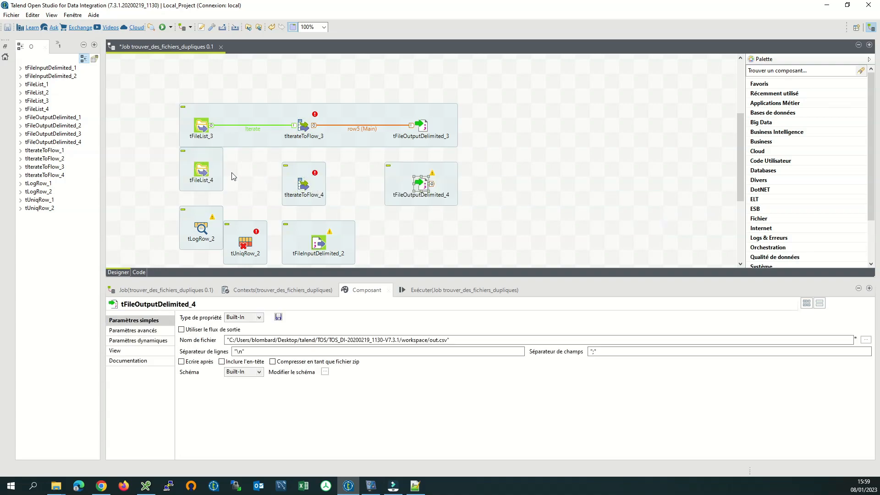
Connect tFileList_4 to tIterateToFlow_4 with an Iterate link
right_click(201, 173)
mouse_move(294, 179)
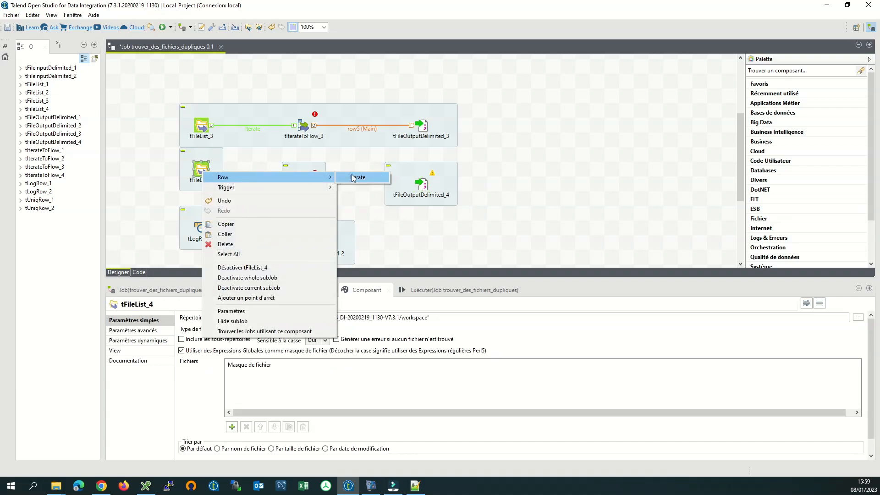
left_click(353, 177)
left_click(303, 184)
Connect tIterateToFlow_4 to tFileOutputDelimited_4 with a Main row and level tFileList_4 with them
right_click(303, 185)
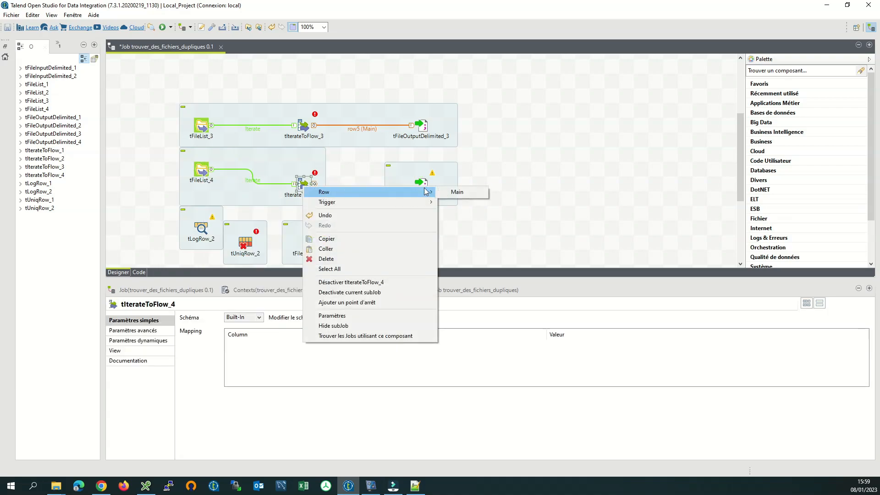
left_click(449, 192)
left_click(421, 185)
left_click_drag(201, 171, 200, 184)
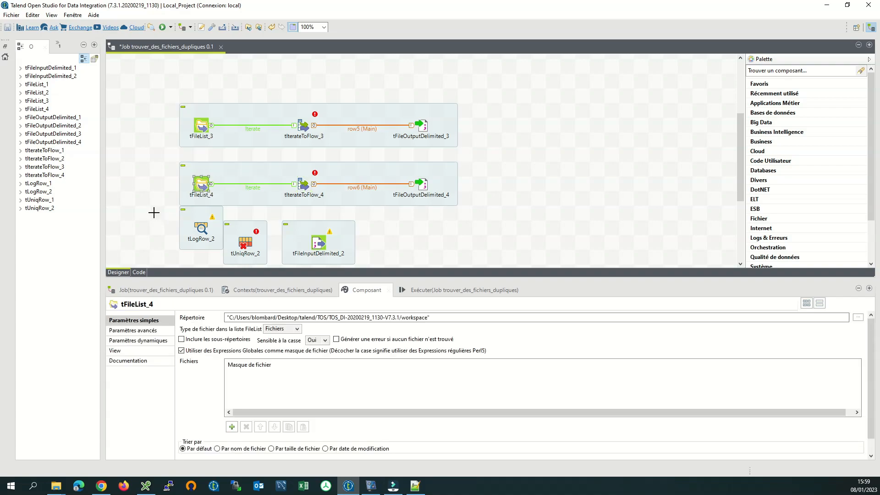
Arrange tFileInputDelimited_2, tUniqRow_2 and tLogRow_2 in that order in a row beneath the two file list subjobs
left_click_drag(154, 213, 407, 286)
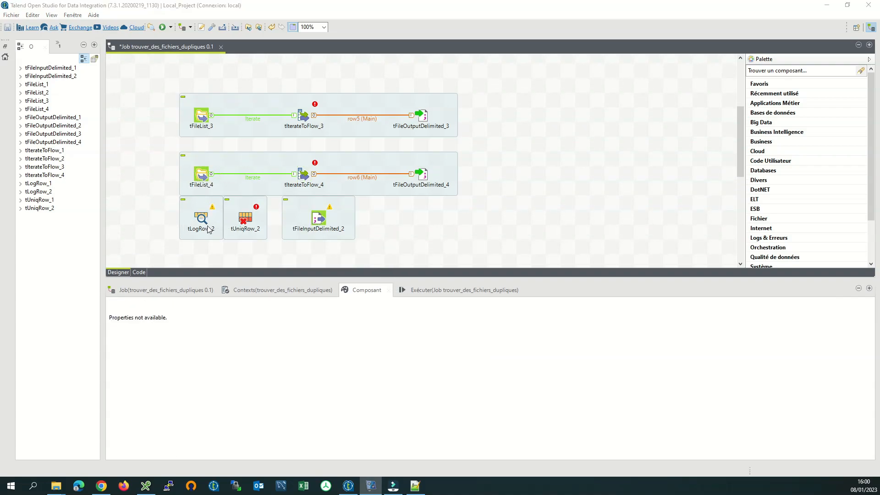
left_click_drag(200, 215, 383, 217)
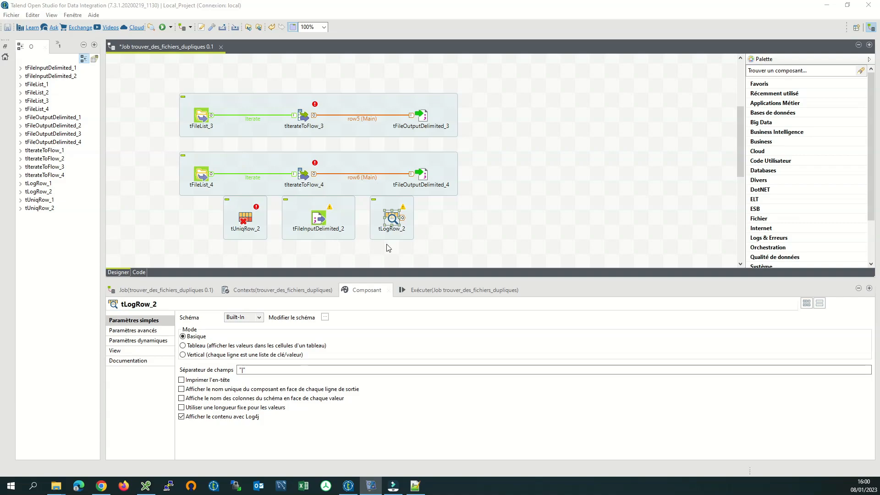
left_click(464, 241)
left_click(318, 223)
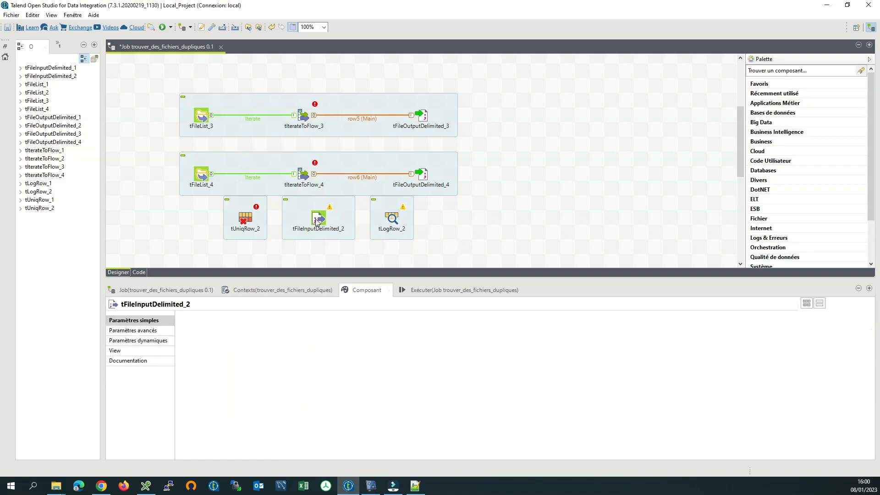
left_click_drag(317, 224, 295, 222)
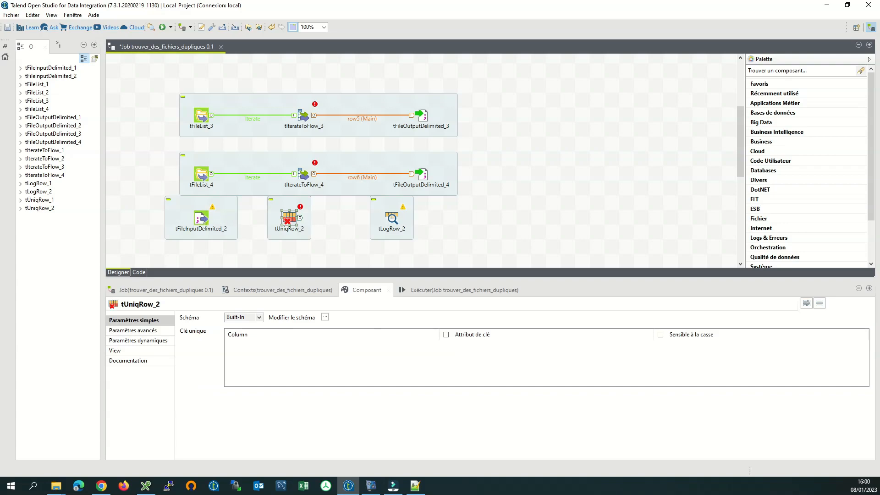
key("alt+Tab")
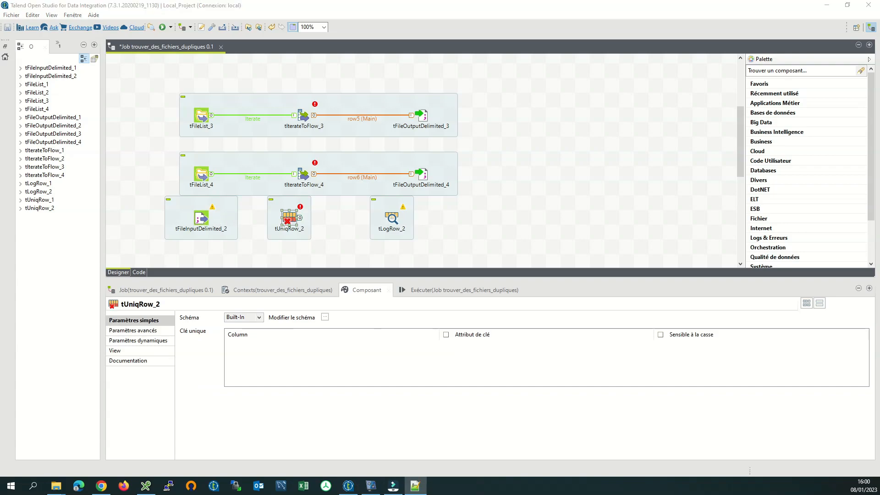
Connect tFileInputDelimited_2 to tUniqRow_2 with a Main row
right_click(205, 215)
mouse_move(341, 233)
left_click(361, 222)
left_click(289, 220)
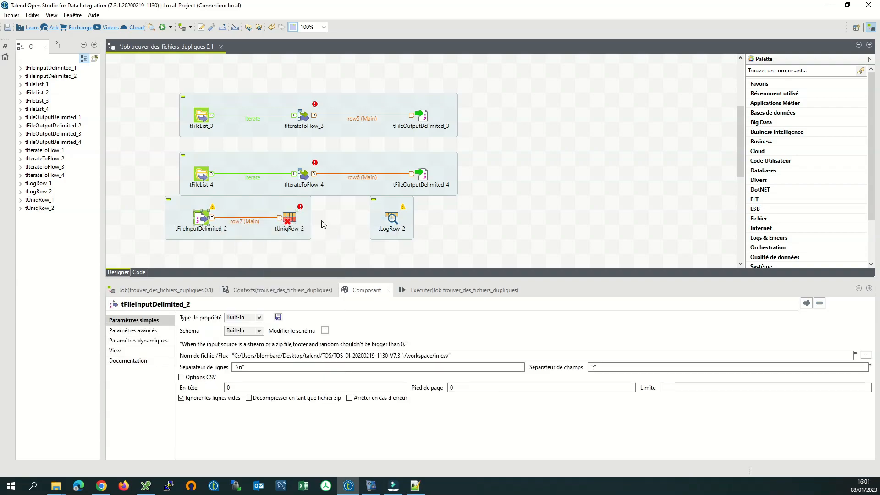
Move tLogRow_2 further from tUniqRow_2 and connect tUniqRow_2 to it with a Doublons row
left_click(392, 219)
left_click_drag(393, 220, 422, 219)
right_click(289, 221)
mouse_move(408, 226)
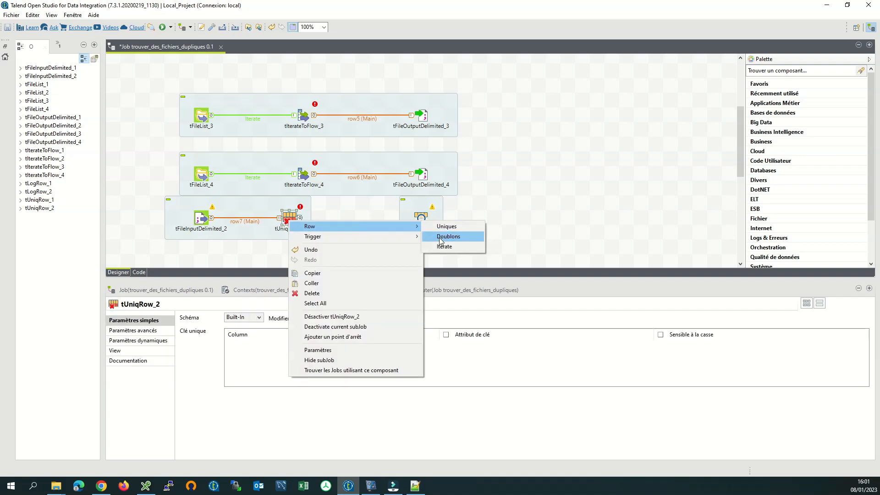
left_click(449, 236)
left_click(421, 218)
Move the whole tFileInputDelimited_2 subjob slightly lower to leave a gap beneath the tFileList_4 subjob
left_click_drag(136, 201, 396, 236)
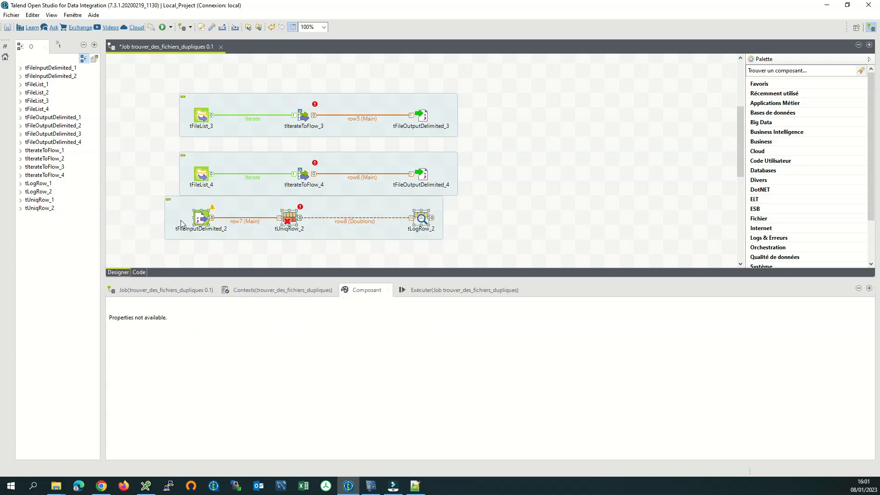
mouse_move(199, 219)
left_mouse_down()
mouse_move(213, 234)
mouse_move(198, 236)
left_mouse_up()
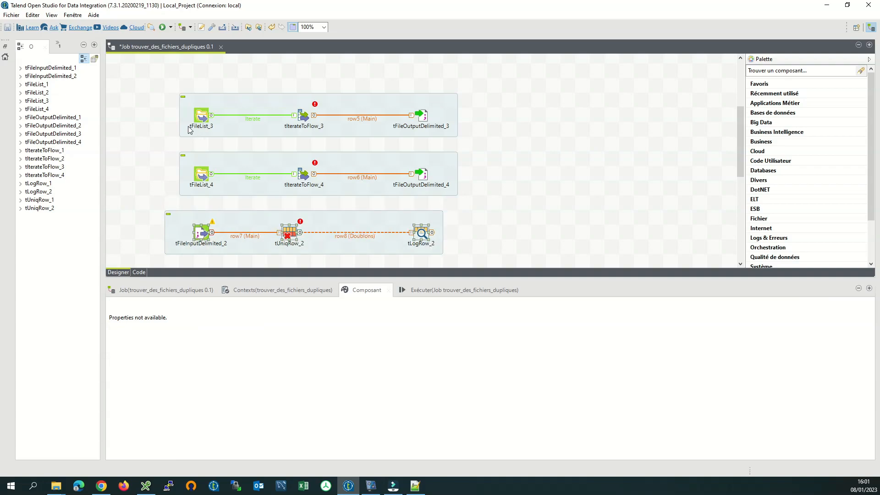
left_click(158, 145)
Link tFileList_3 to tFileList_4 with an On Subjob Ok trigger
left_click(201, 115)
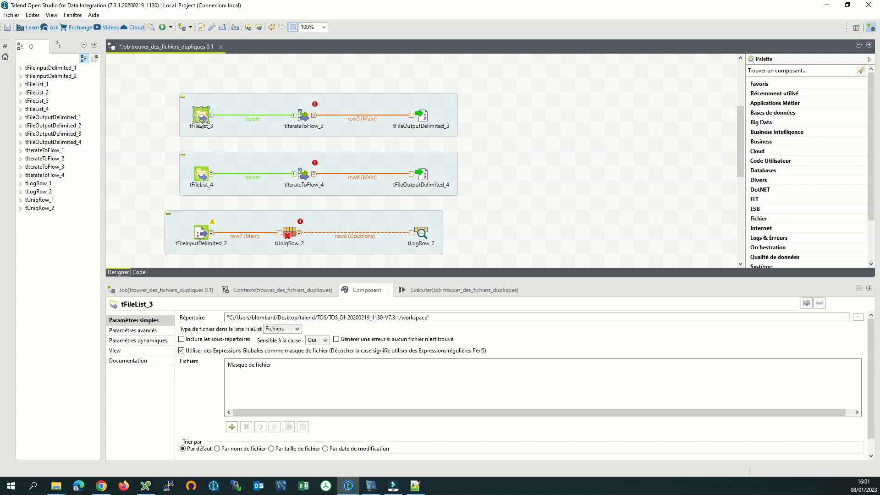
right_click(200, 122)
mouse_move(227, 141)
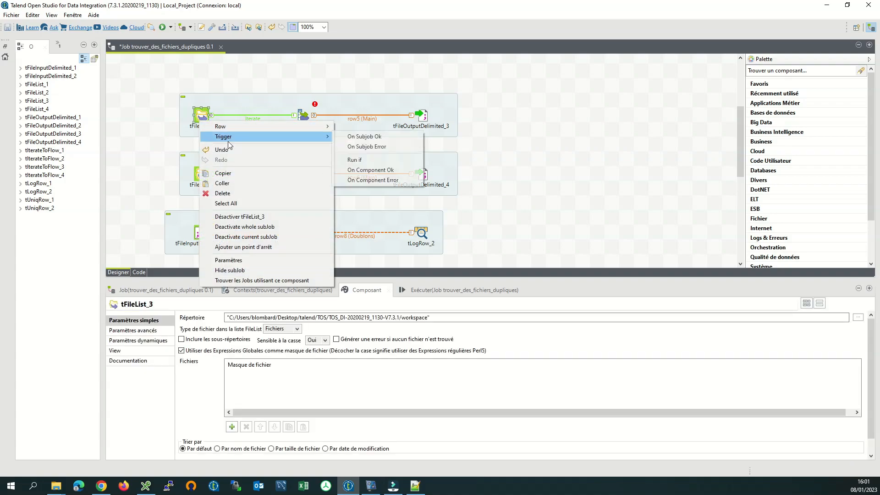
left_click(353, 136)
left_click(205, 180)
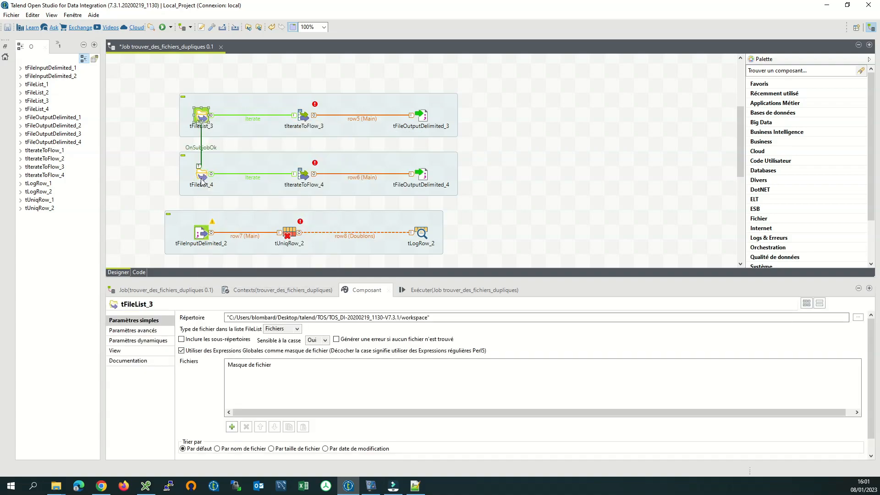
right_click(203, 180)
mouse_move(236, 187)
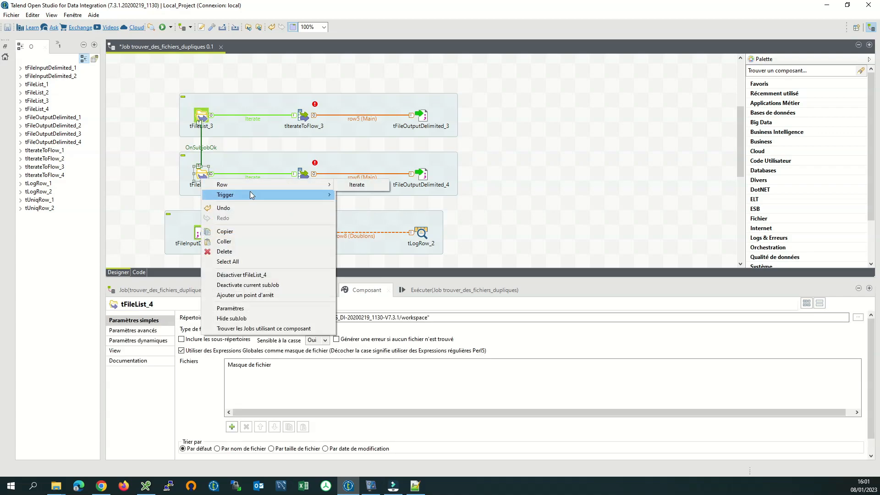
left_click(135, 181)
Link tFileList_4 to tFileInputDelimited_2 with an On Subjob Ok trigger and save the job
left_click(207, 178)
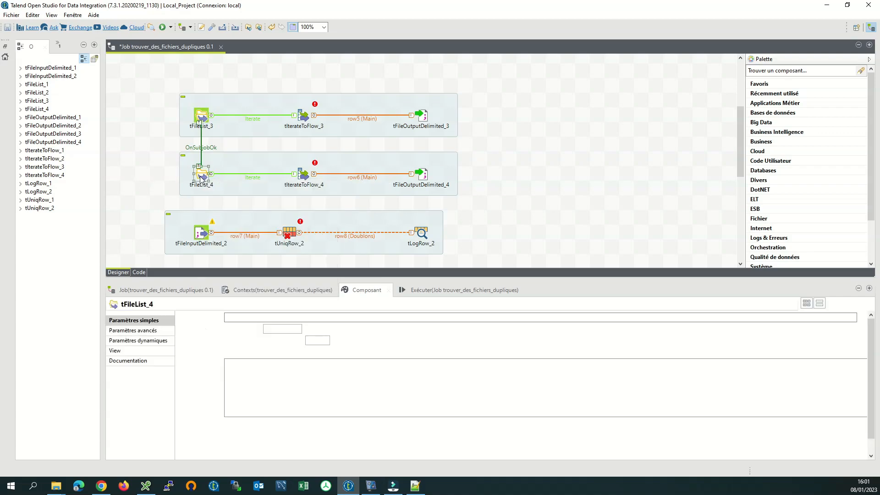
right_click(207, 178)
mouse_move(236, 189)
left_click(364, 192)
left_click(183, 247)
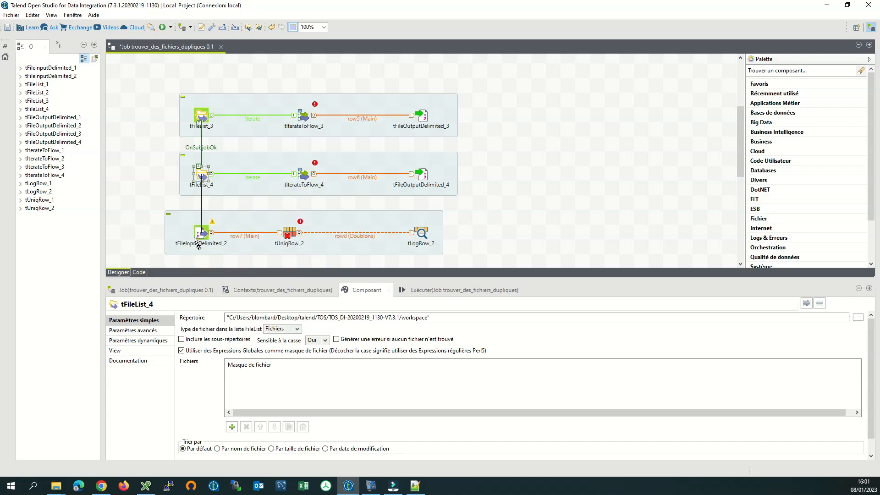
left_click(140, 216)
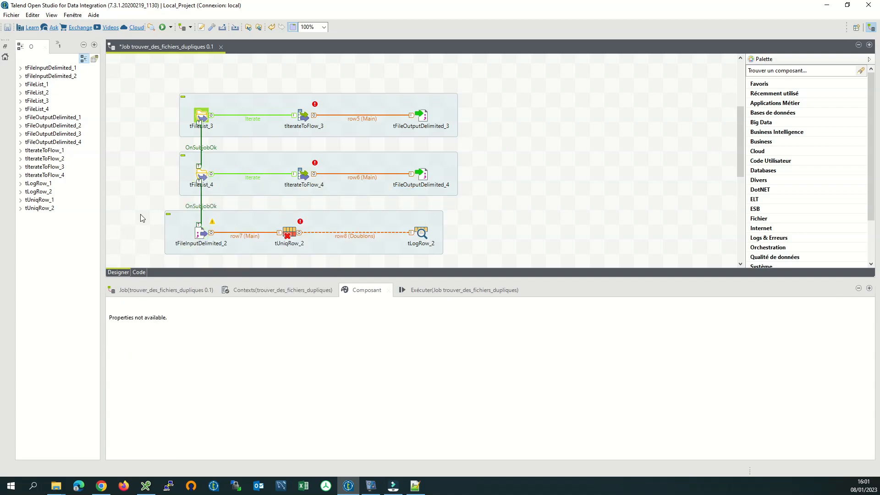
key("ctrl+s")
Rename tFileOutputDelimited_3 as dossier1_fichiers_doublon and tFileOutputDelimited_4 as dossier2_fichiers_doublon
left_click(402, 130)
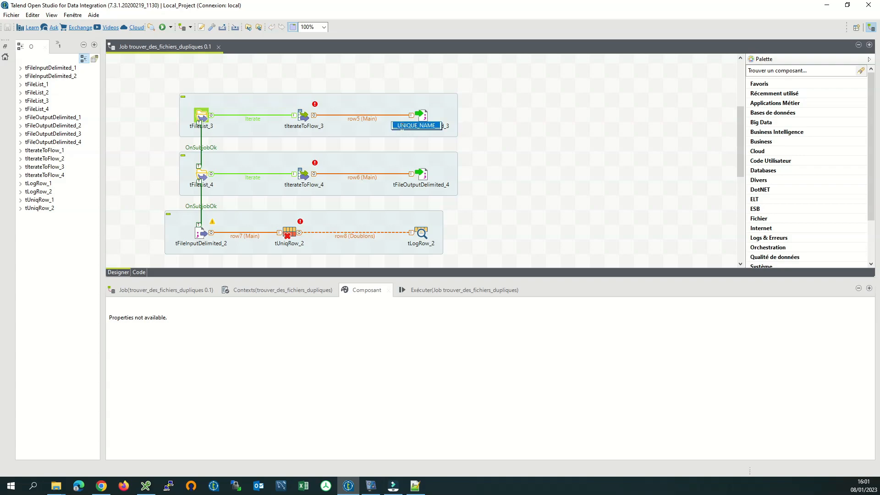
type("dos")
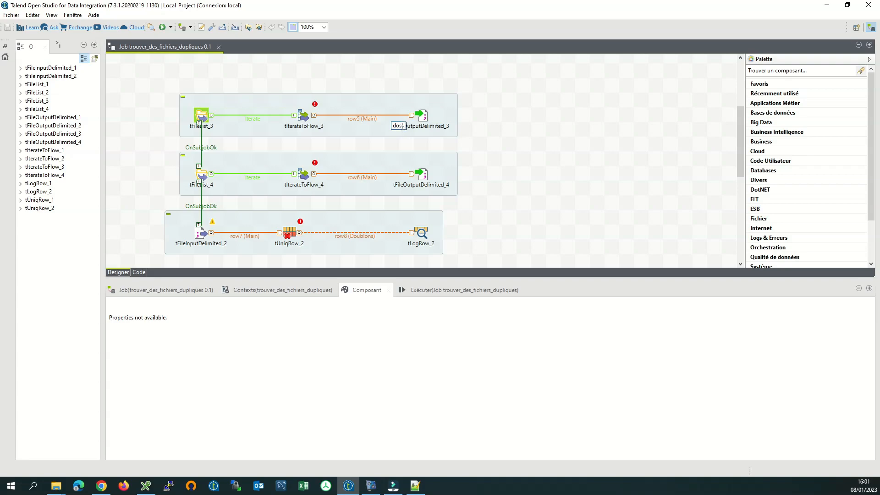
type("sier1_fichiers_doublon")
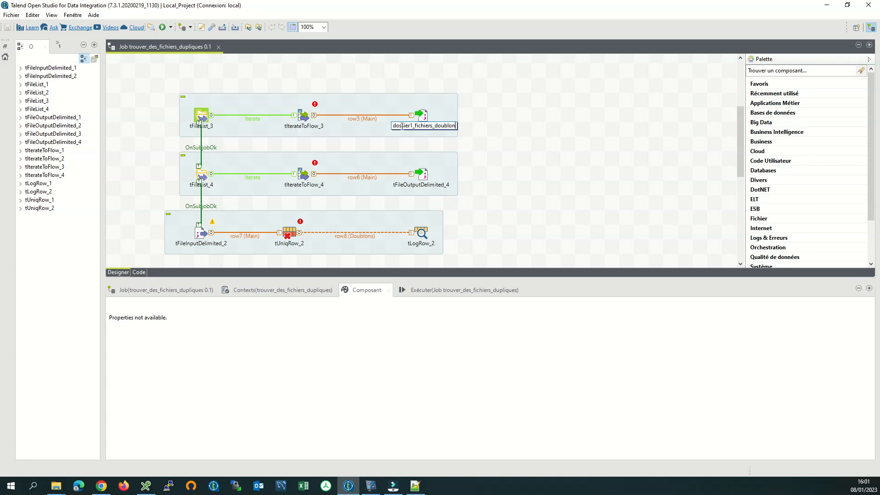
key("Return")
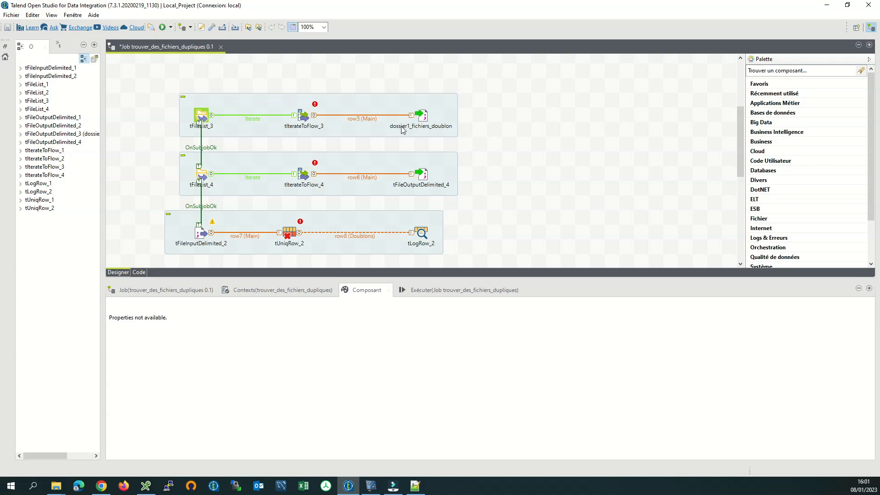
left_click(401, 186)
type("dossier2_fichiers_doublon")
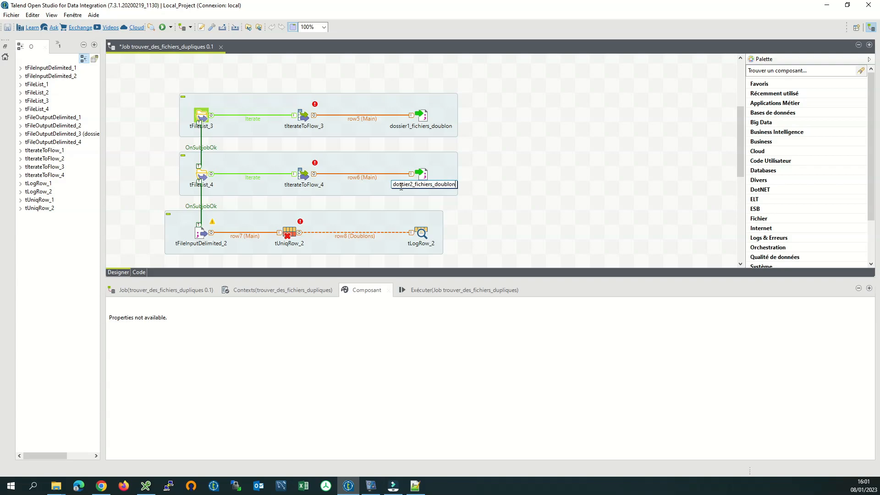
key("Return")
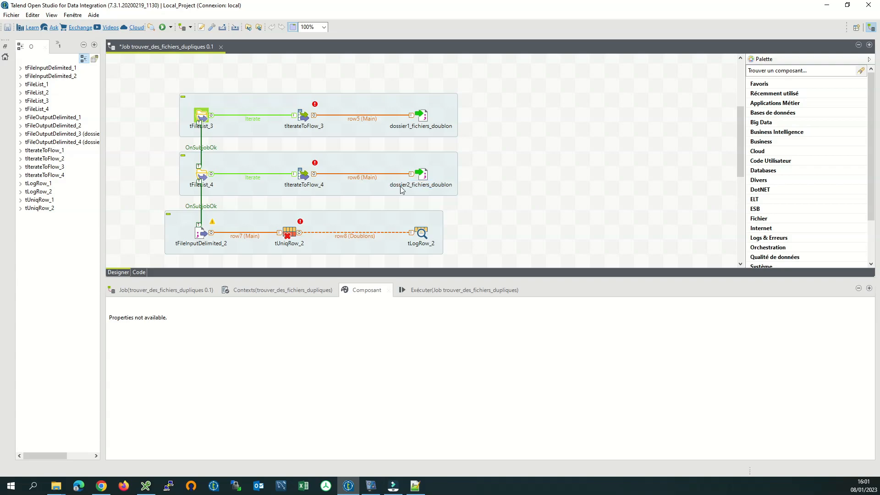
Rename tFileList_4 as dossier2 and tFileList_3 as dossier1
double_click(206, 185)
type("dossier2")
key("Return")
double_click(209, 127)
type("dossier1")
key("Return")
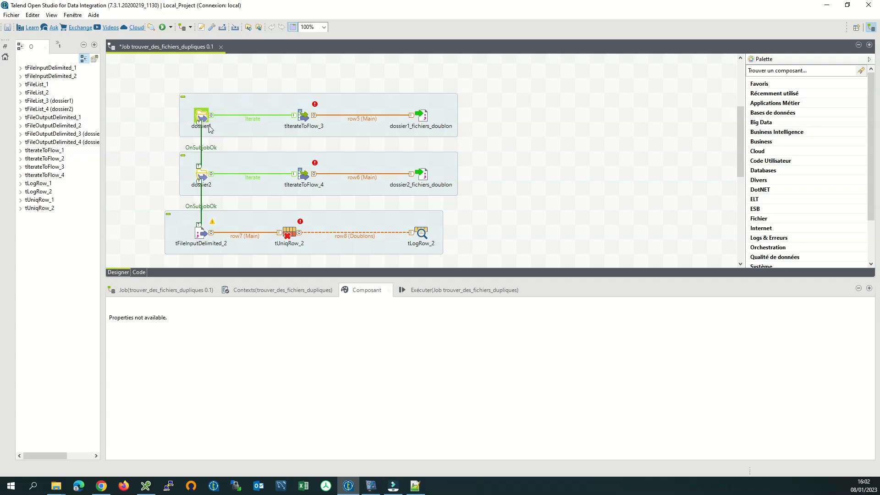
Rename tFileInputDelimited_2 as nom_des_fichiers
double_click(211, 244)
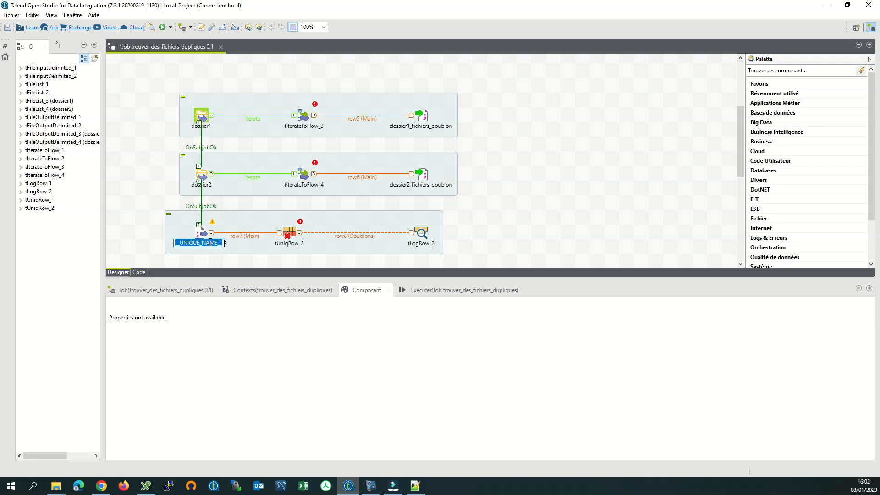
type("nom_des_fichiers_en_d")
key("BackSpace")
key("BackSpace")
key("BackSpace")
key("BackSpace")
key("Return")
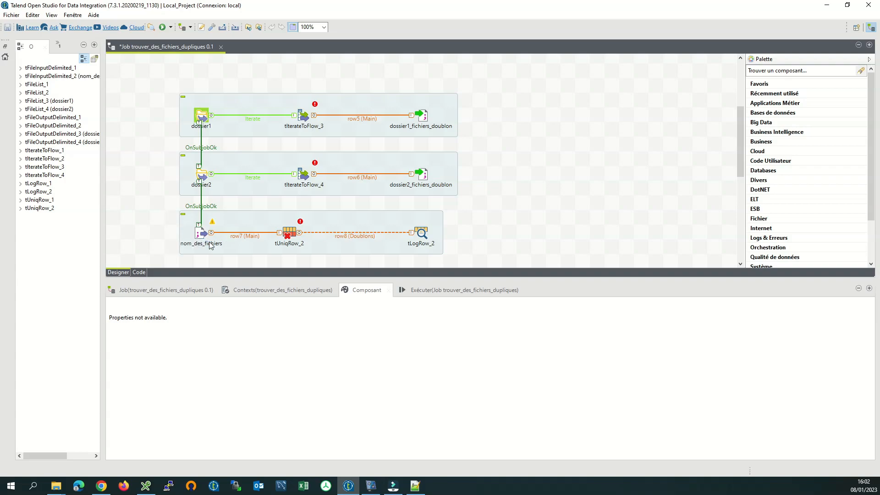
Rename tLogRow_2 as affichage_fichiers_doublon
left_click(423, 244)
type("affichage_fichiers_doublon")
key("Return")
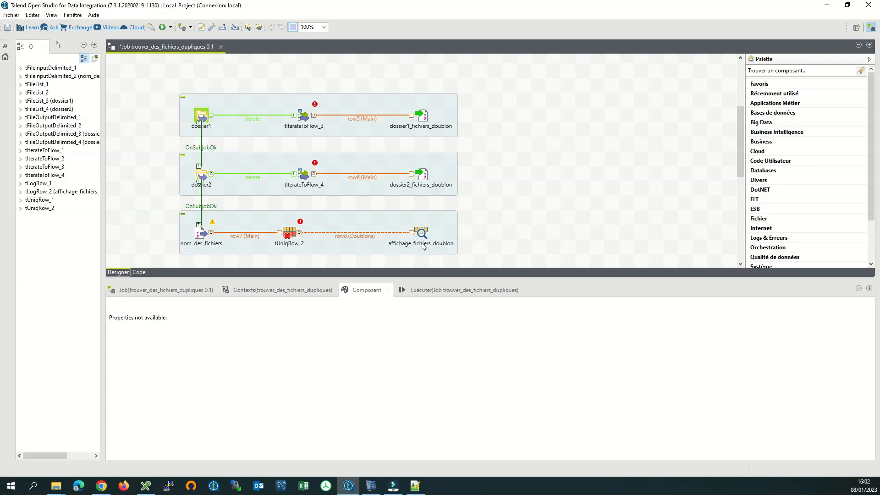
Rename tUniqRow_2 as obternir_les_doublons
left_click(289, 244)
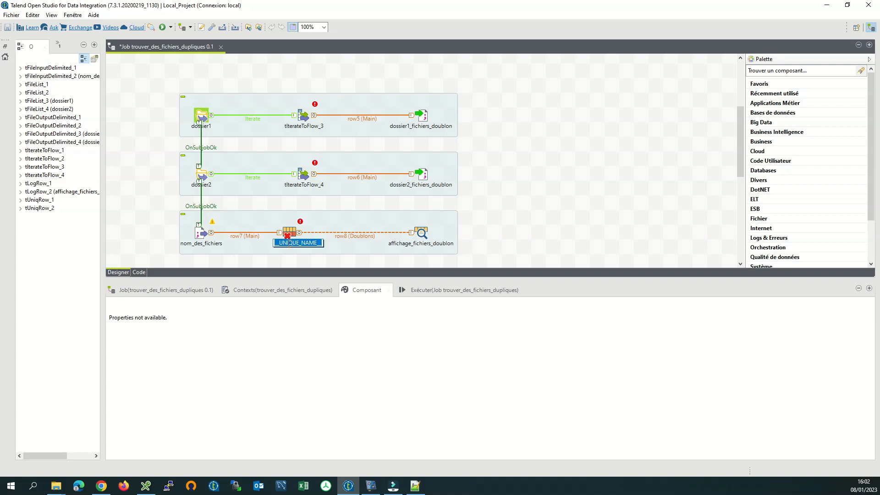
type("obtenir_les_doublons")
key("Return")
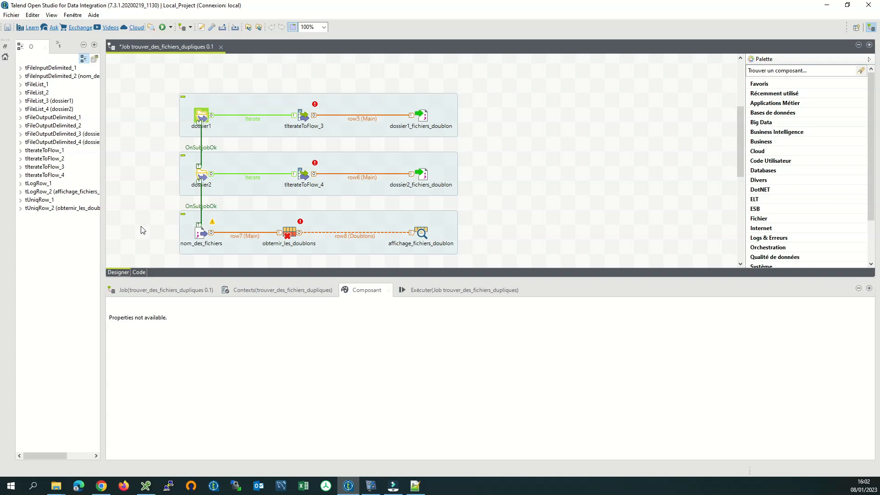
Set the directory of the dossier1 component to the Desktop folder talend_tutoriel, subfolder trouver_des_fichiers_dupliques, with doubled backslashes
left_click(201, 117)
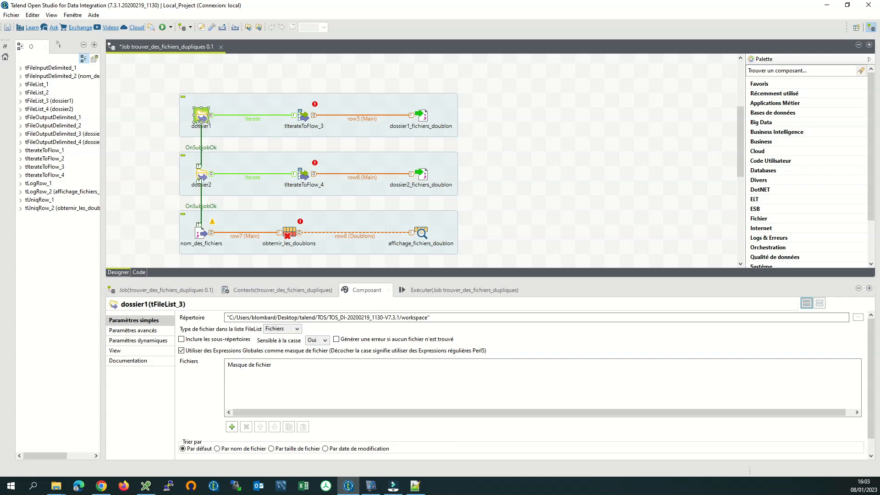
key("alt+Tab")
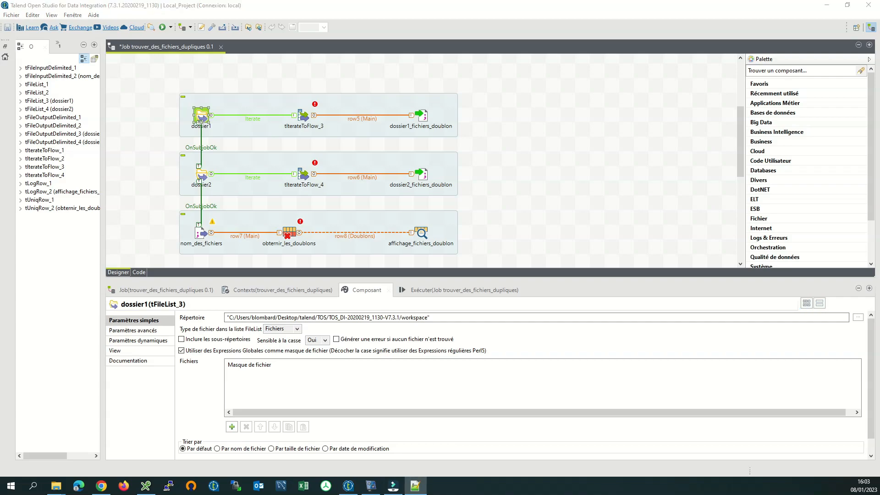
key("alt+Tab")
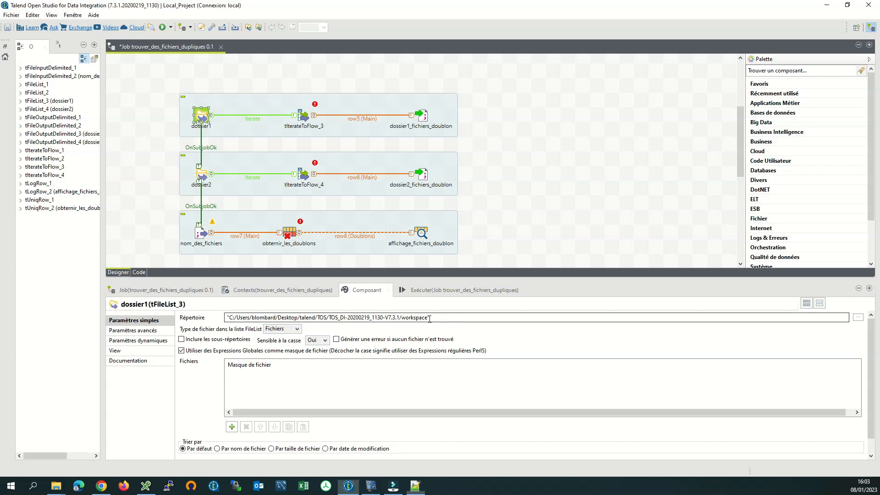
key("ctrl+a")
type("\"C:\\\\Users\\\\benjamin.lombard\\\\Desktop\\\\talend_tutoriel\\\\trouver_des_fichiers_dupliques\\\\")
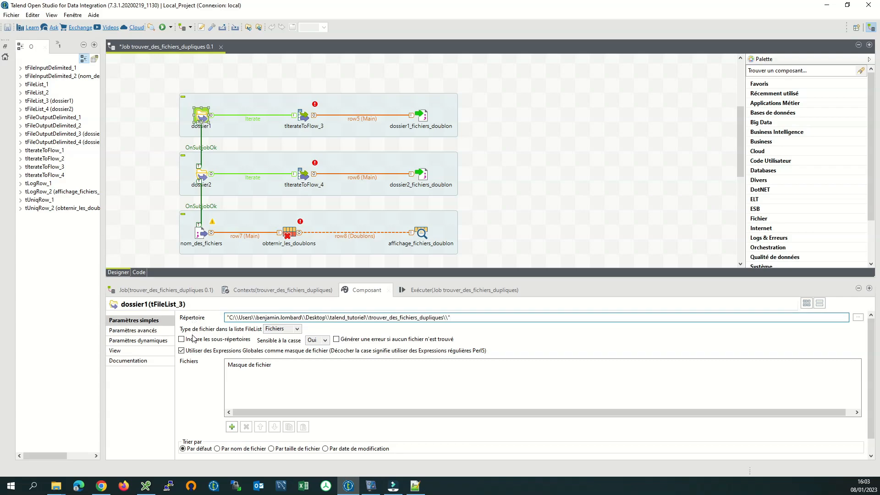
left_click(150, 193)
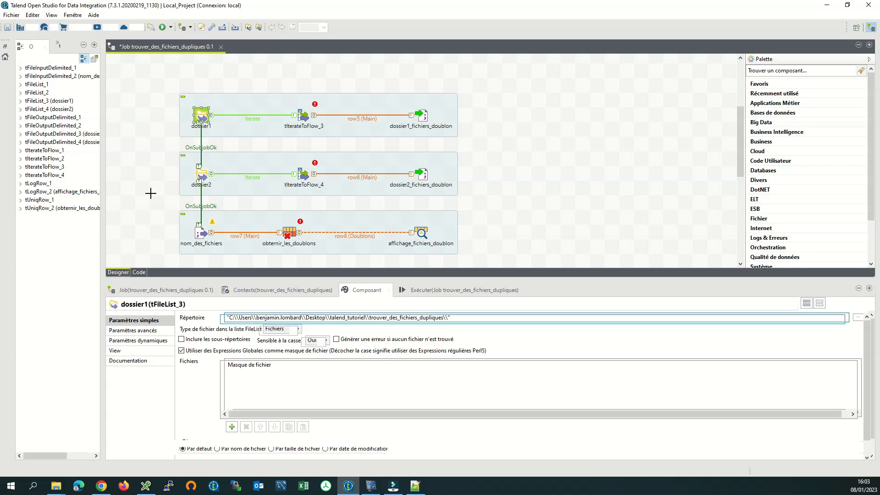
Add a String column named nomFichier to the schema of tIterateToFlow_3
left_click(304, 118)
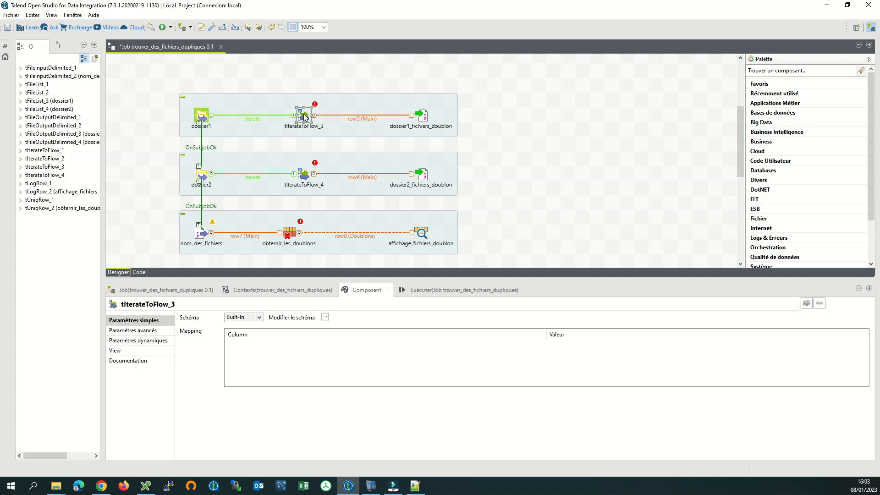
left_click(325, 318)
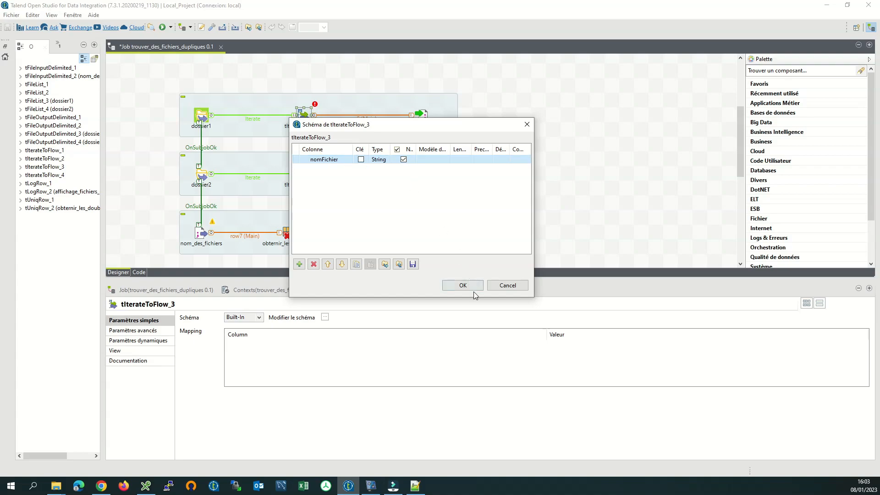
left_click(473, 287)
left_click(486, 247)
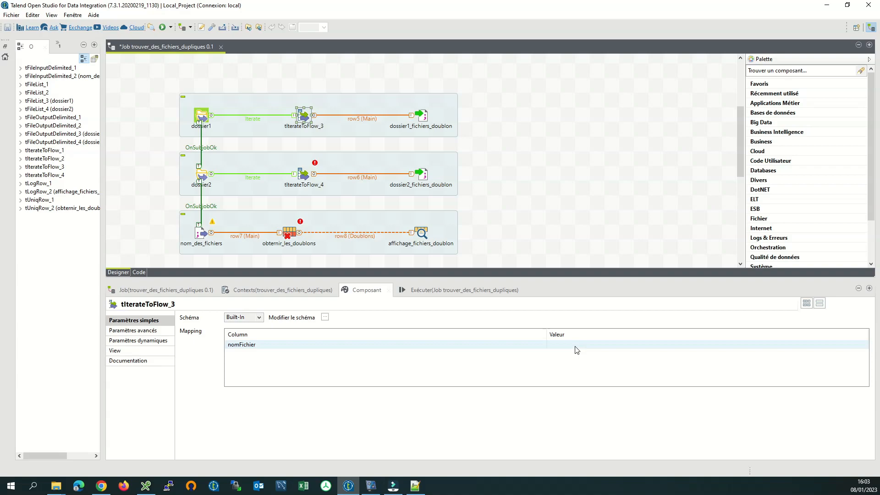
Map the nomFichier column of tIterateToFlow_3 to the variable dossier1.CURRENT_FILE
key("alt+Tab")
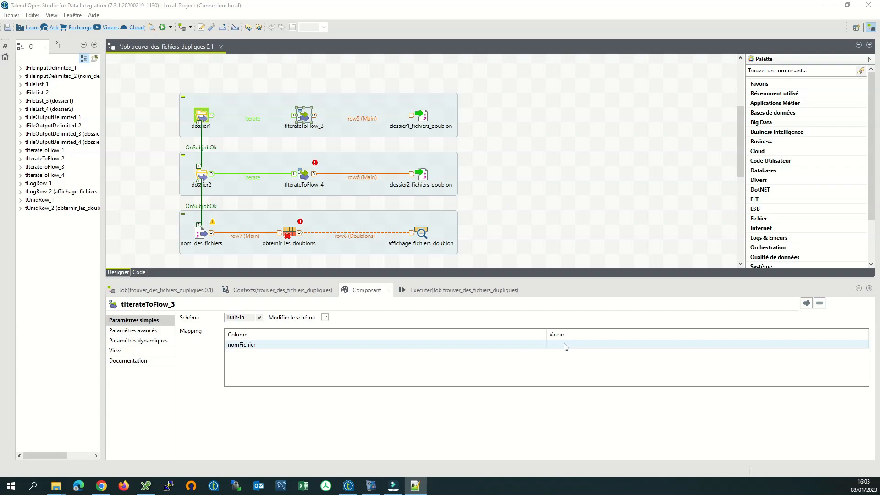
left_click(566, 348)
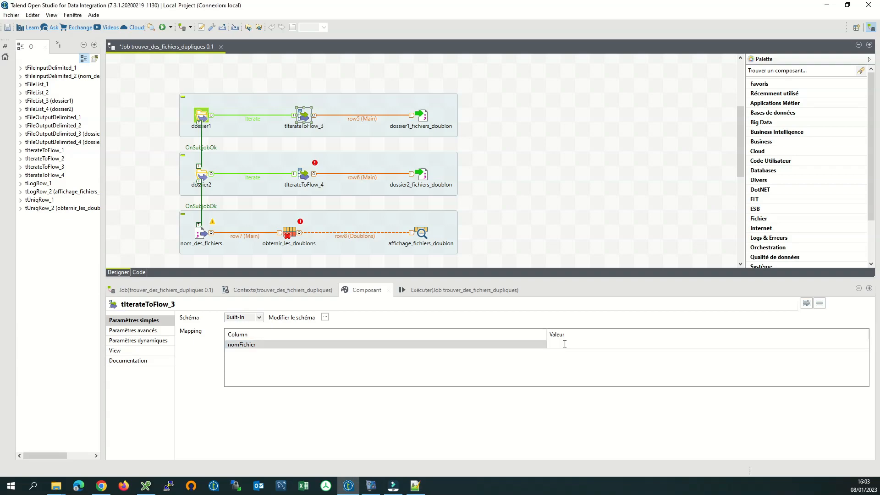
key("ctrl+space")
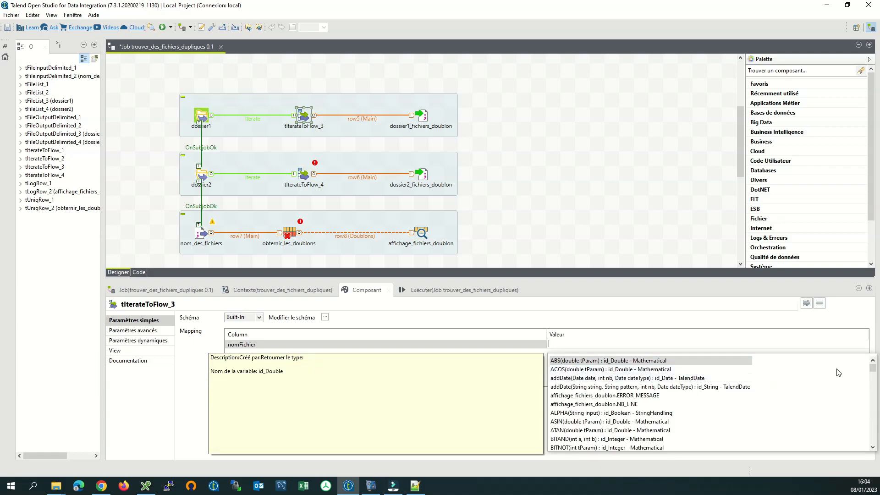
left_click_drag(874, 367, 874, 441)
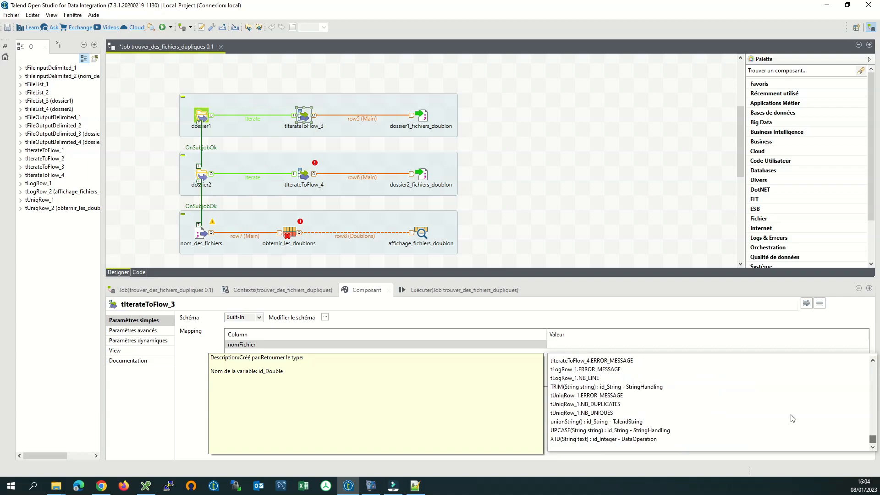
scroll(676, 391, "up", 4)
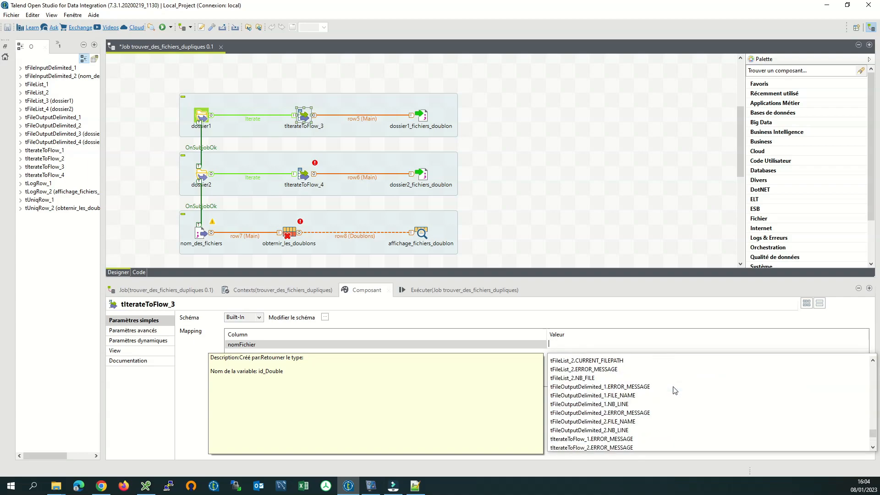
scroll(676, 391, "up", 3)
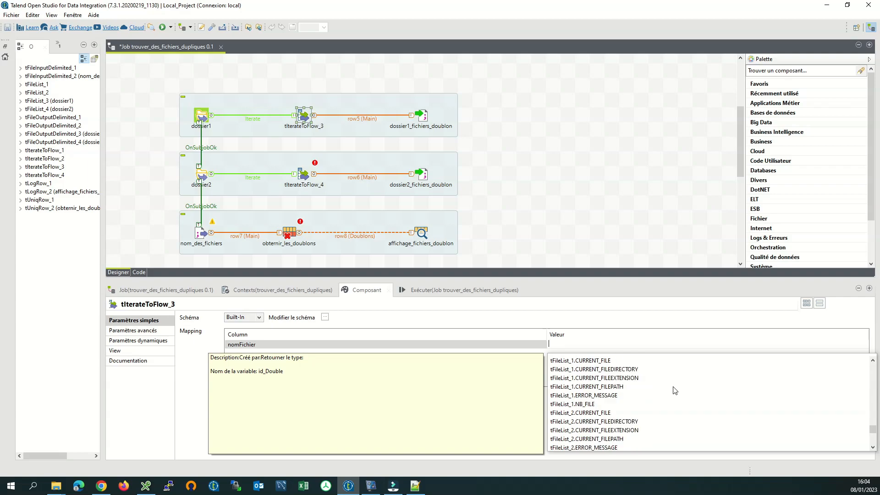
scroll(675, 390, "down", 1)
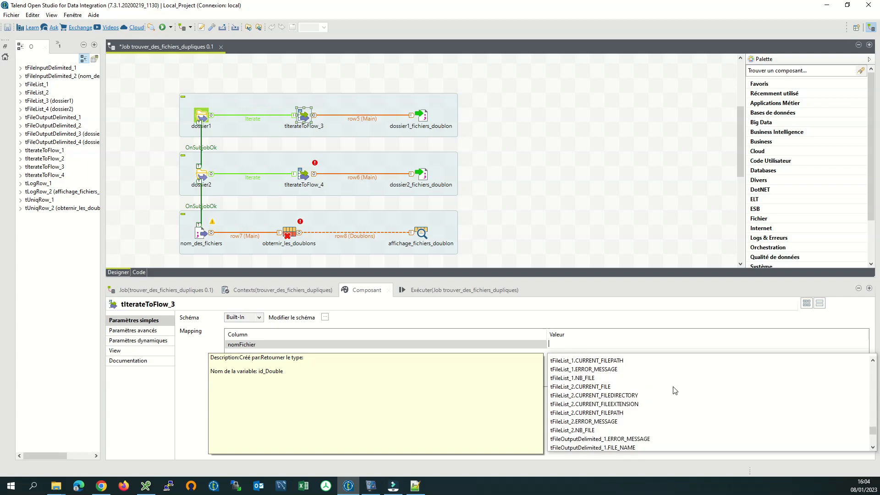
scroll(675, 391, "down", 3)
scroll(675, 391, "up", 4)
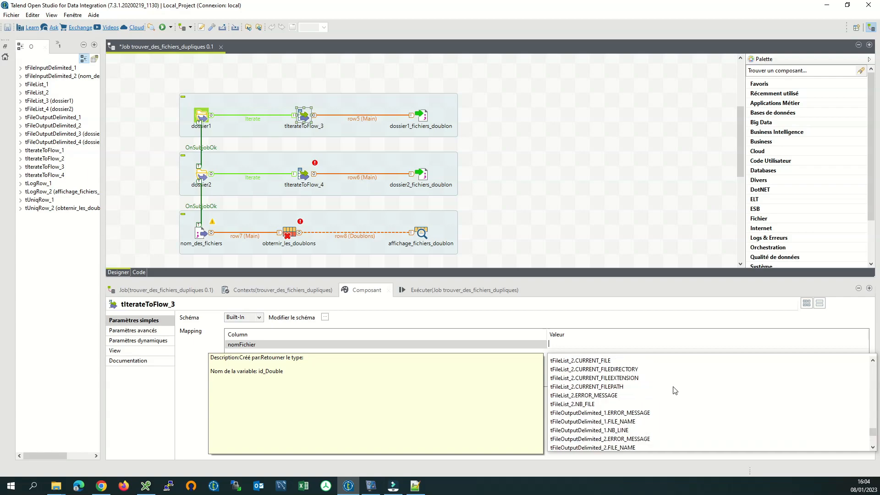
scroll(675, 390, "down", 15)
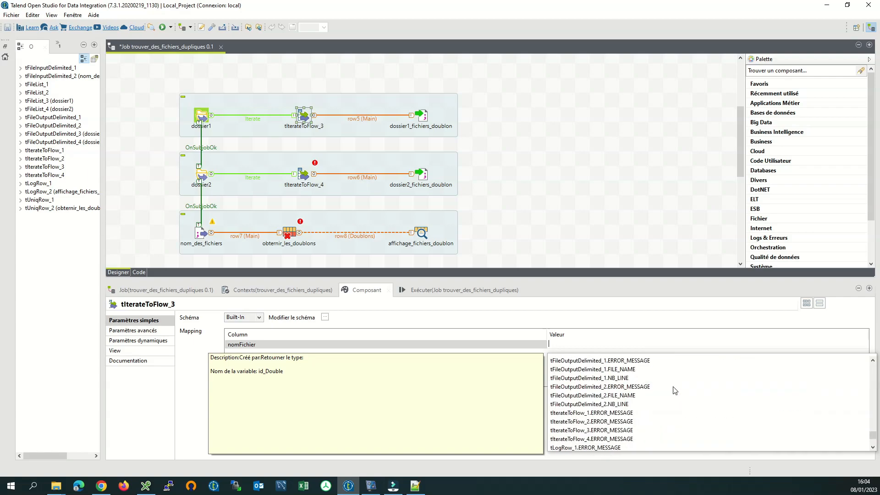
scroll(674, 391, "up", 3)
scroll(674, 391, "up", 3)
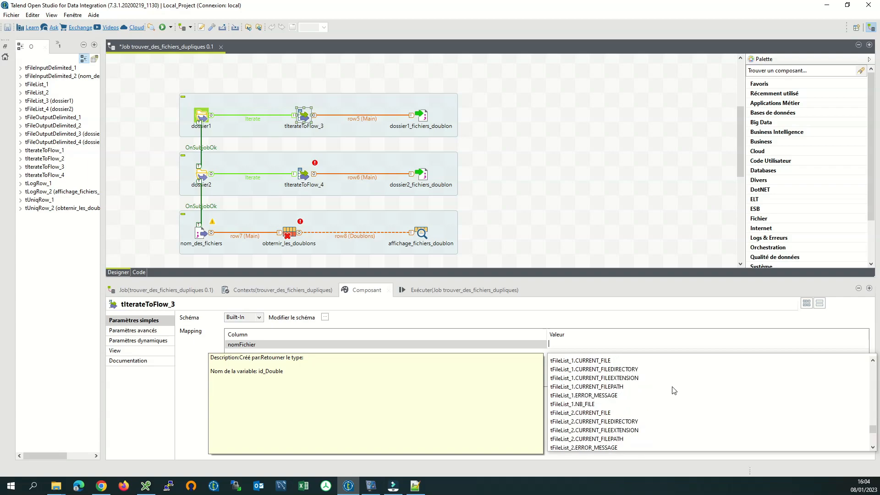
scroll(674, 391, "up", 6)
scroll(674, 390, "up", 10)
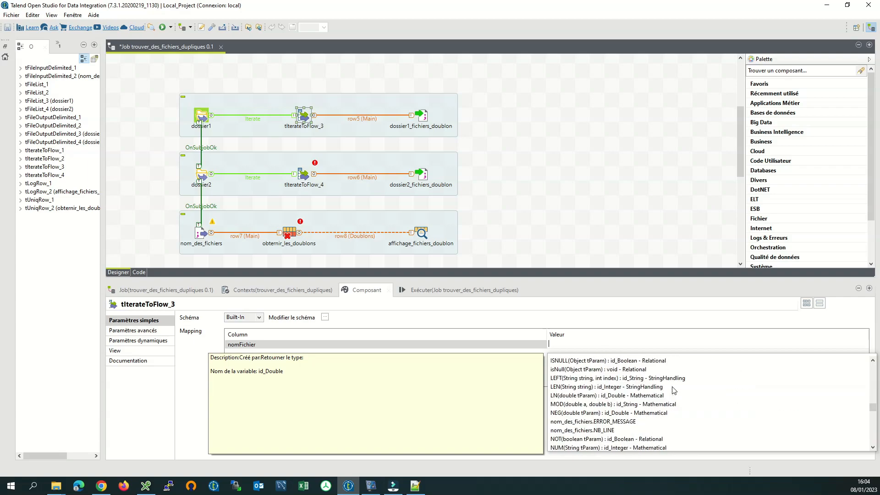
scroll(674, 390, "up", 2)
scroll(674, 391, "down", 6)
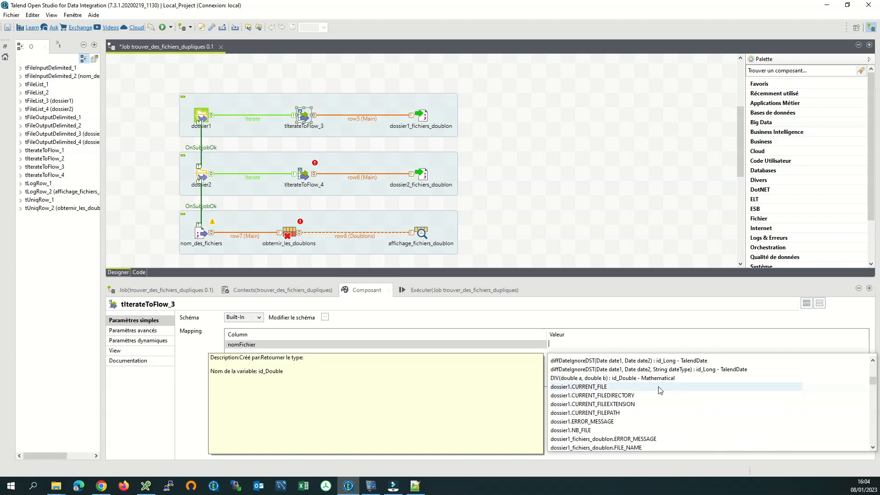
double_click(588, 387)
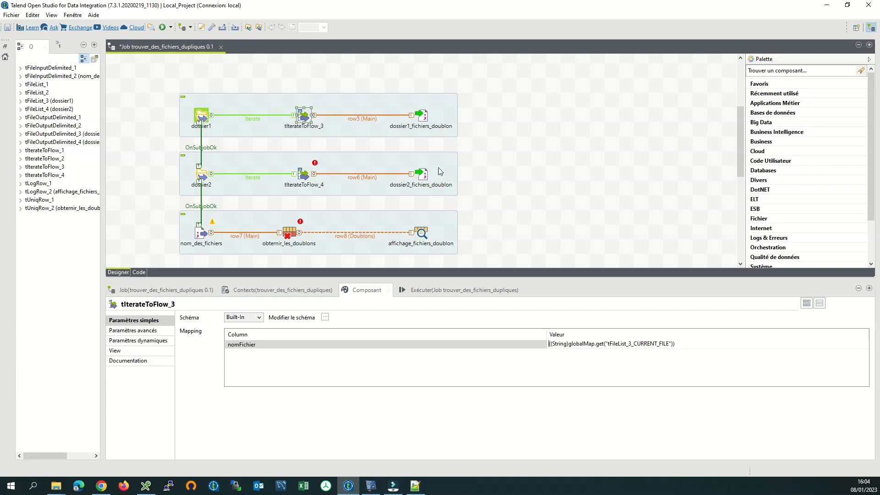
left_click(531, 102)
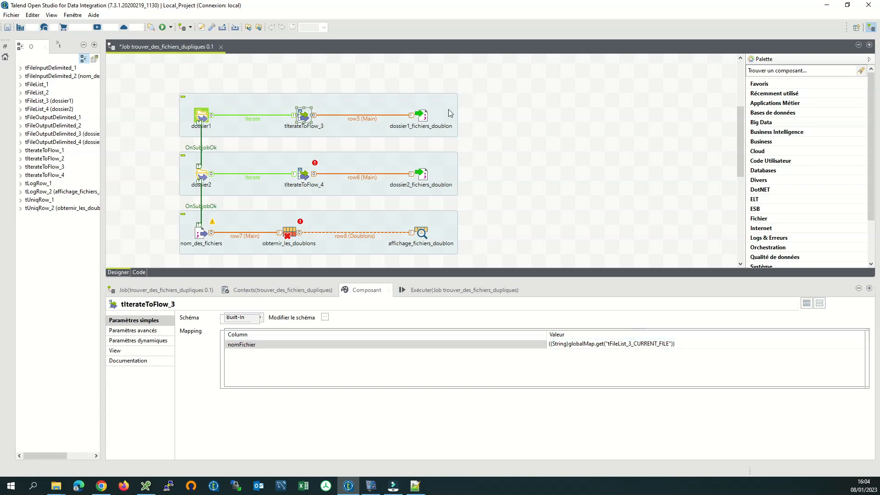
Set the output file of dossier1_fichiers_doublon to dossier1_fichiers_doublon.csv in the Talend workspace folder
left_click(422, 122)
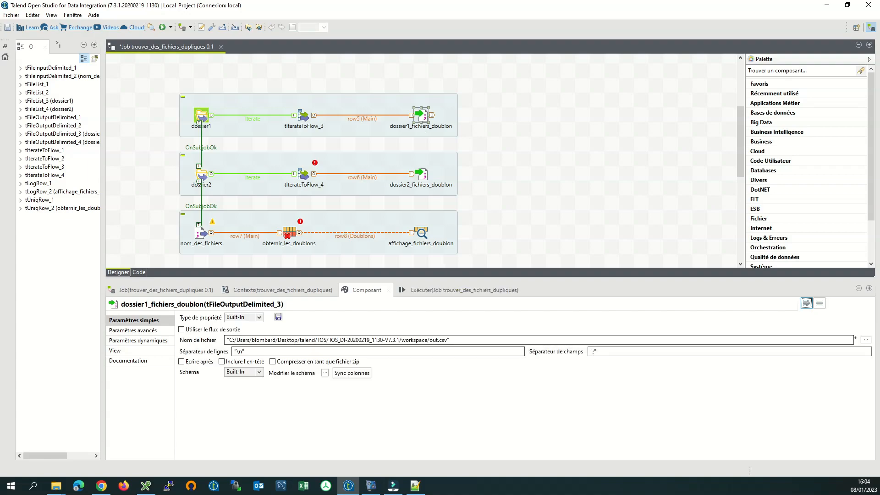
key("alt+Tab")
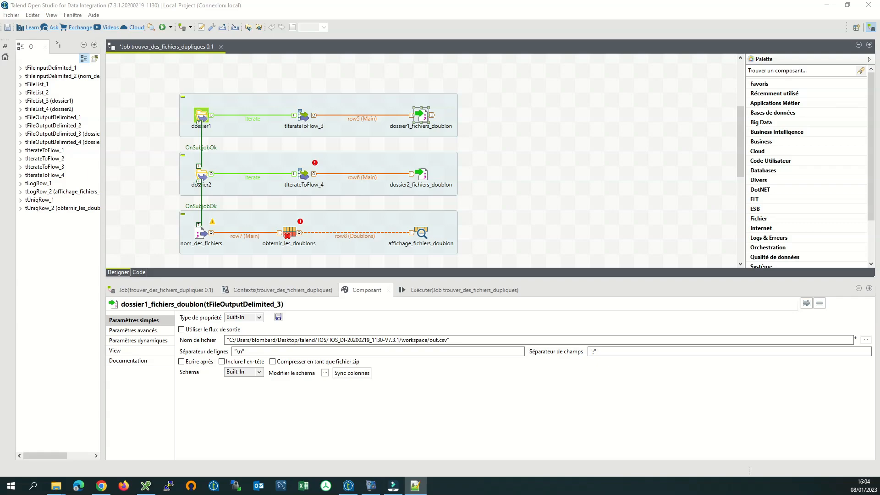
left_click_drag(455, 340, 206, 340)
type("\"C:/Users/blombard/Desktop/talend/TOS/TOS_DI-20200219_1130-V7.3.1/workspace/dossier1_fichiers_doublon.csv\"")
left_click(361, 139)
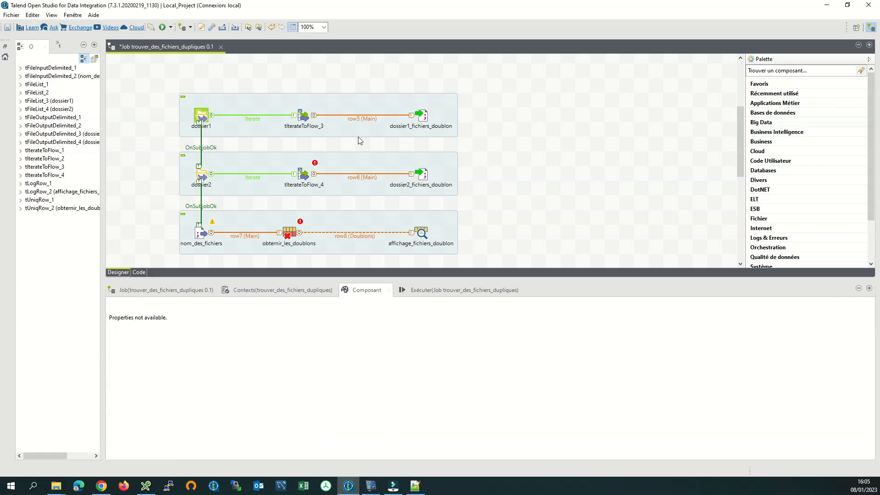
Complete the directory path of the dossier1 component so it ends in the dossier1 subfolder
left_click(201, 119)
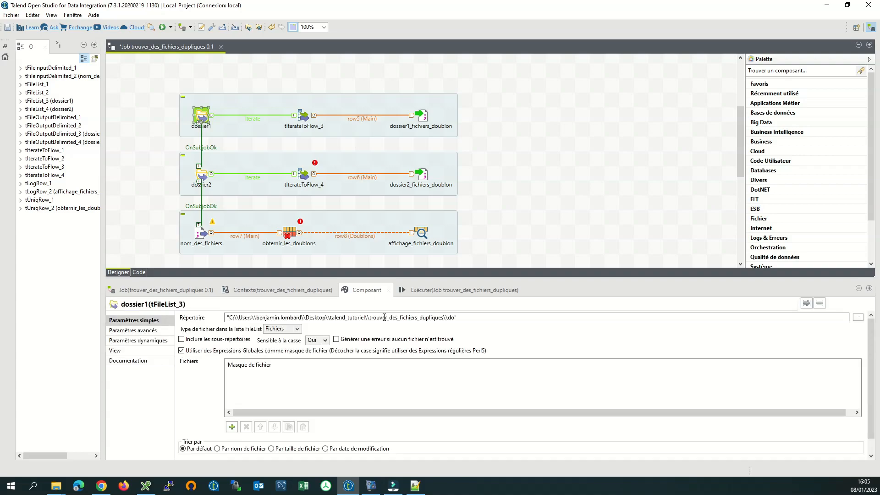
left_click(454, 317)
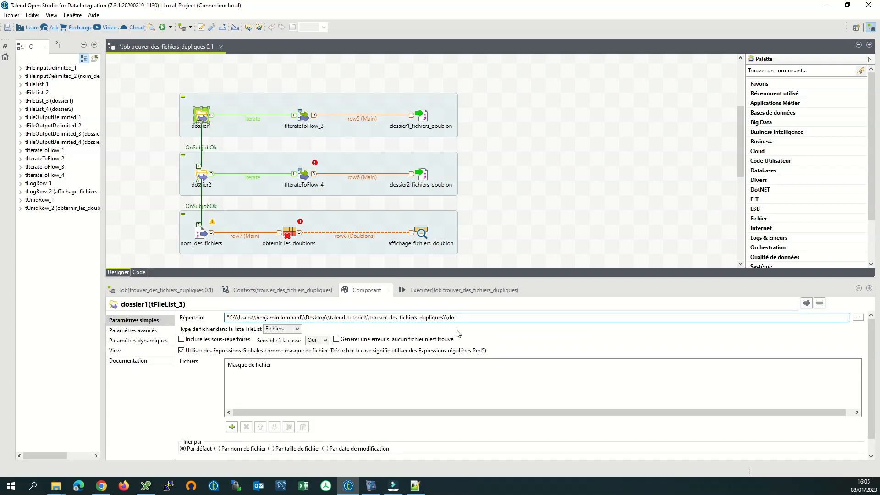
type("dossi")
left_click(463, 236)
left_click_drag(163, 87, 465, 144)
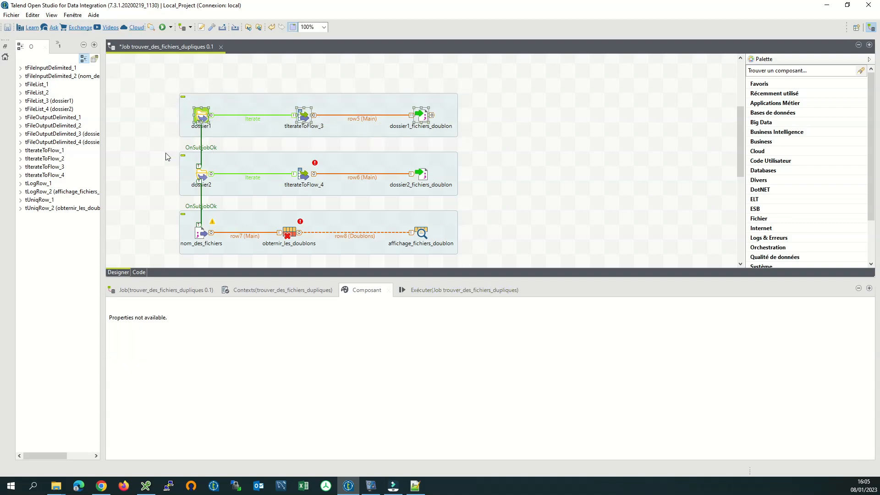
left_click(142, 157)
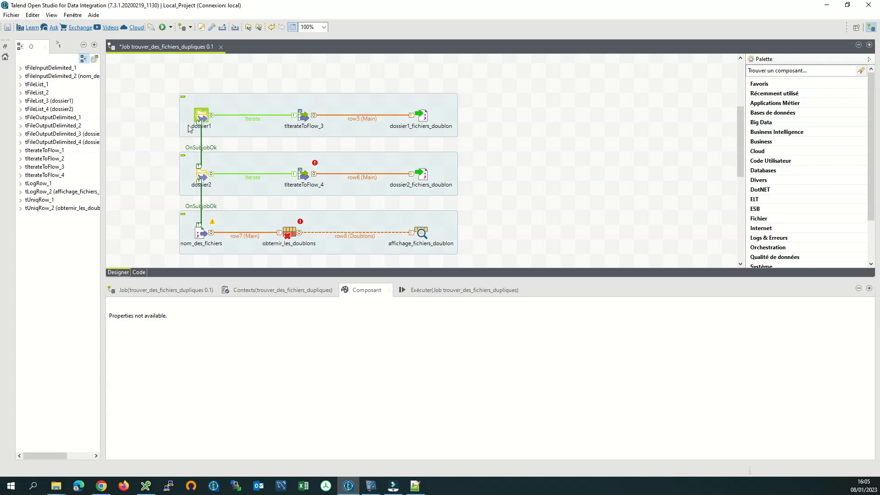
Replace the directory path of the dossier2 component with the one copied from the dossier1 component
left_click(205, 116)
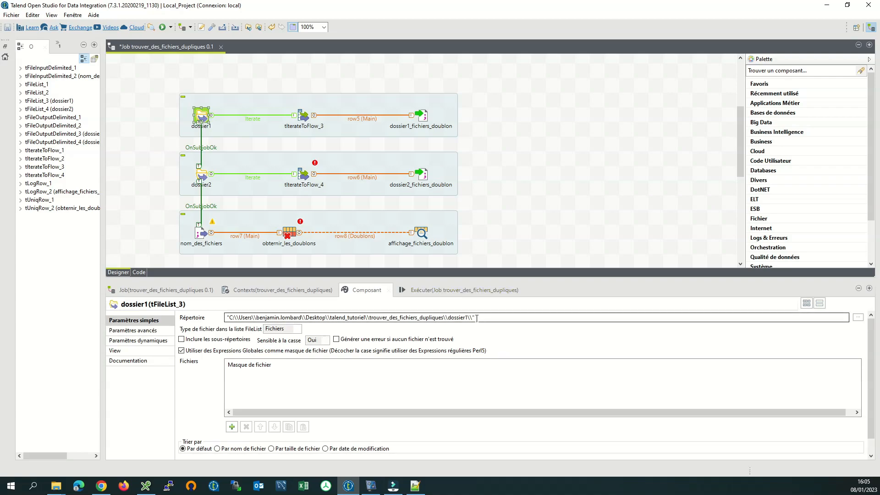
left_click_drag(486, 317, 184, 313)
key("ctrl+c")
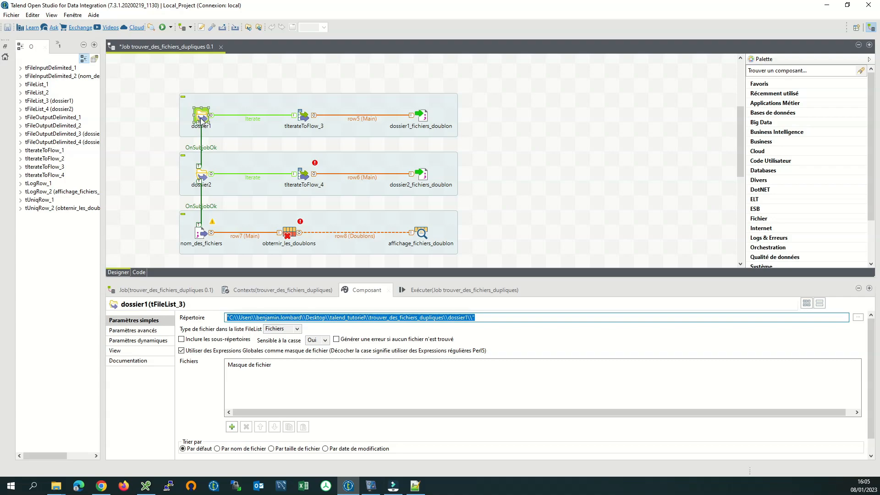
left_click(202, 174)
left_click_drag(428, 320, 170, 328)
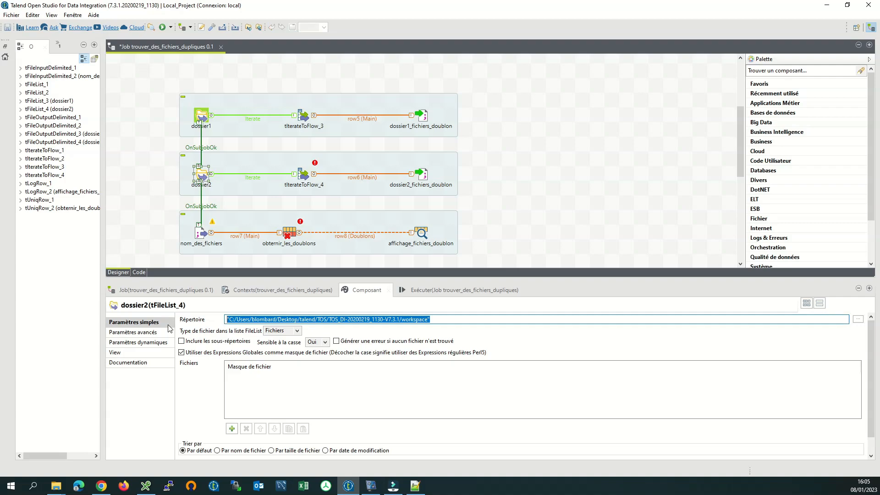
key("ctrl+v")
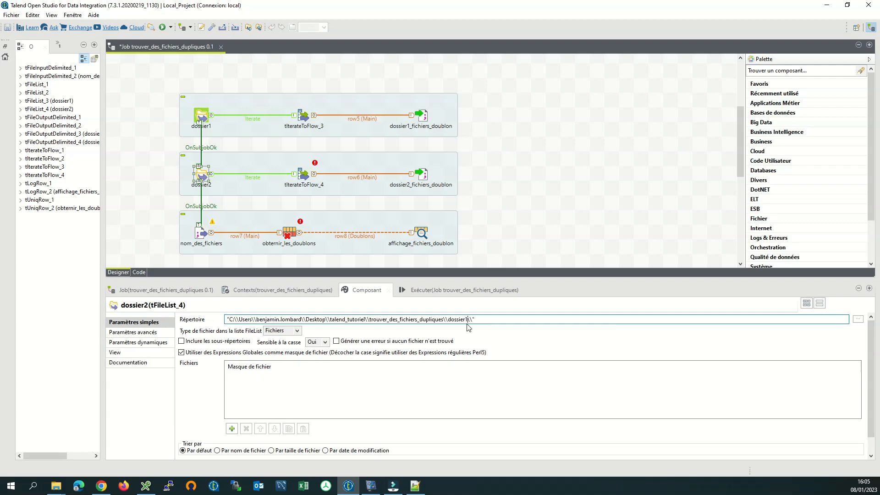
Add a String column named nomFichier to the schema of tIterateToFlow_4 and propagate the change
left_click(303, 174)
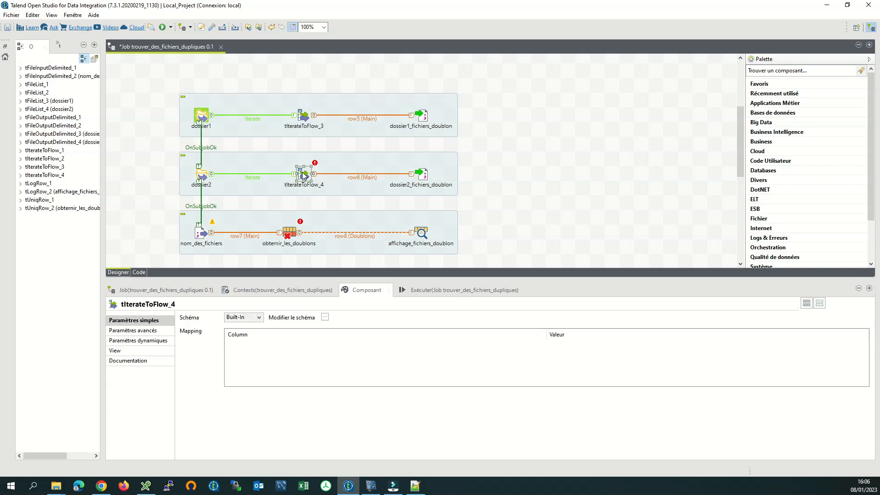
left_click(325, 317)
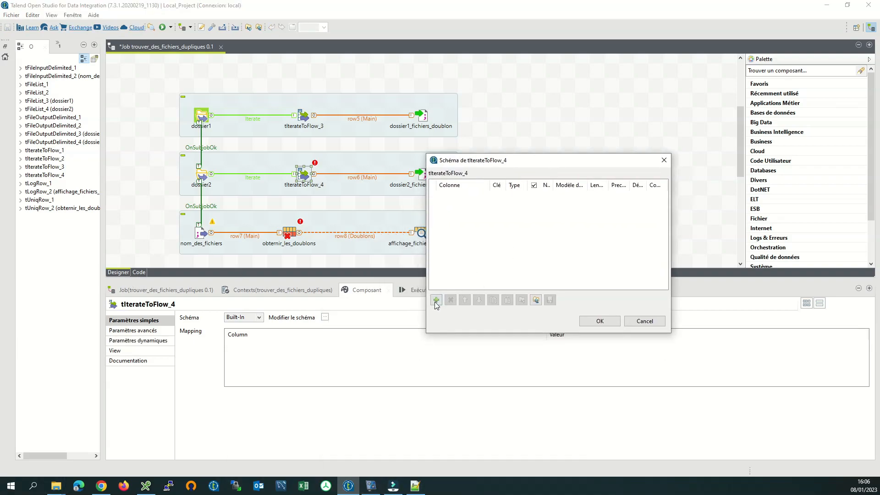
left_click(436, 300)
left_click(459, 198)
type("nomFichier")
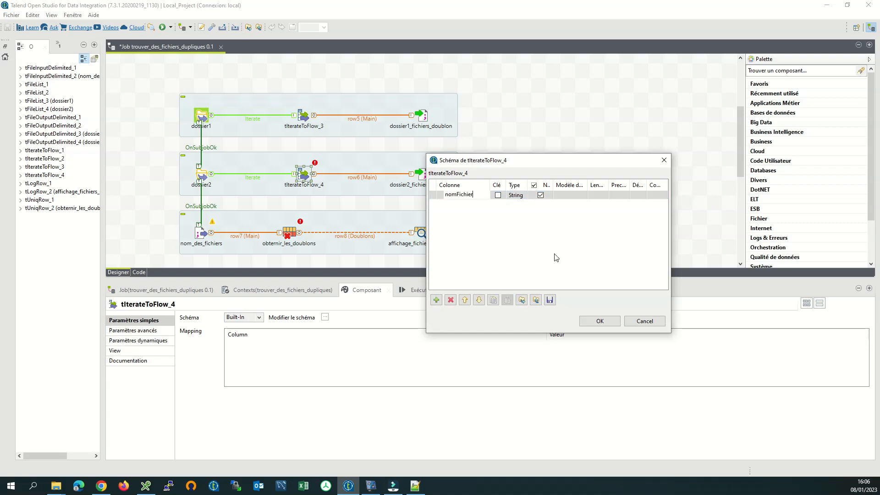
left_click(600, 321)
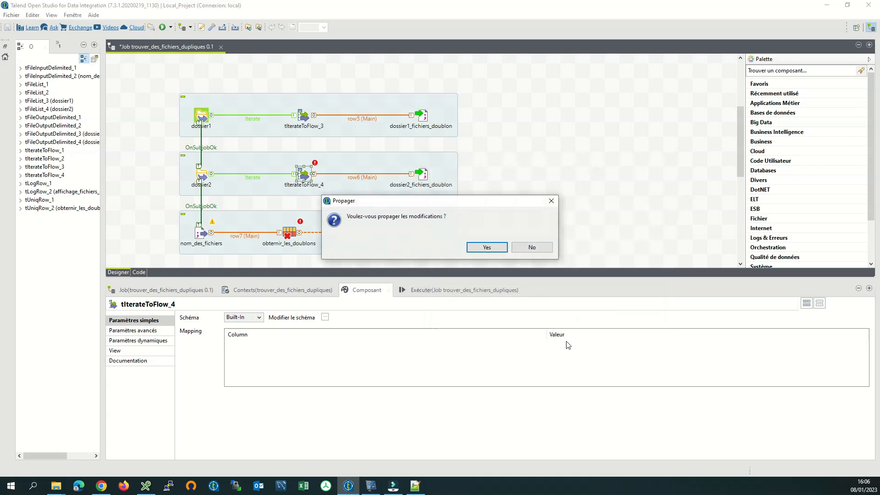
left_click(500, 250)
Map the nomFichier column of tIterateToFlow_4 to the variable dossier2.CURRENT_FILE
left_click(578, 344)
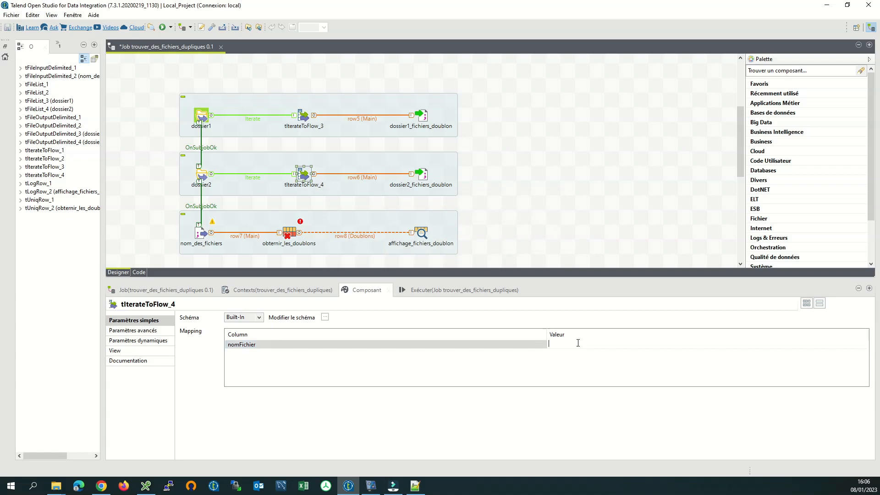
key("ctrl+space")
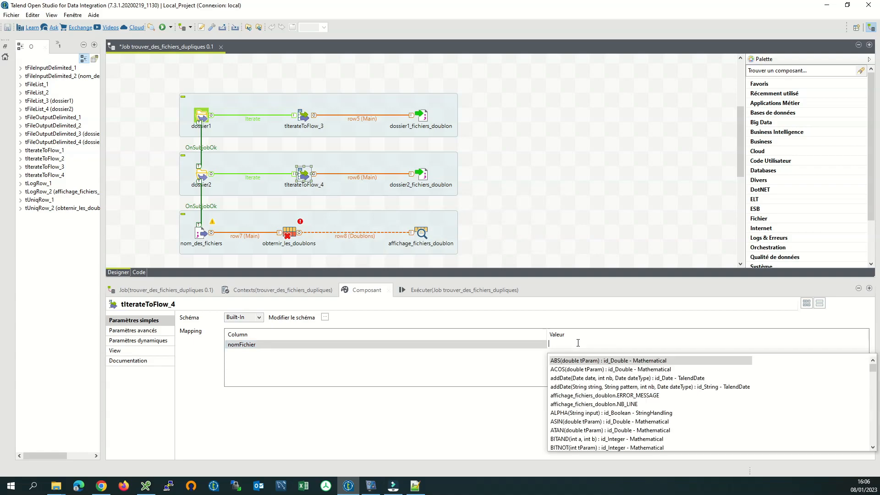
scroll(613, 399, "down", 3)
scroll(613, 400, "down", 3)
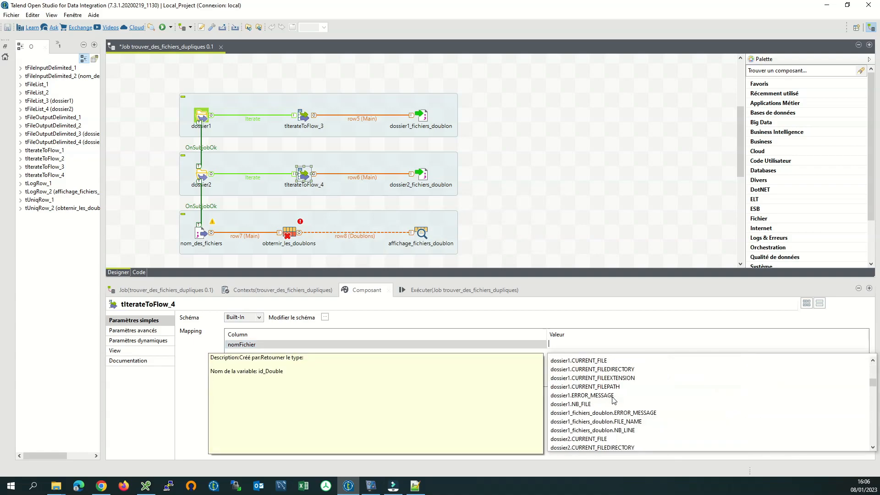
scroll(613, 400, "down", 2)
left_click(602, 389)
double_click(602, 388)
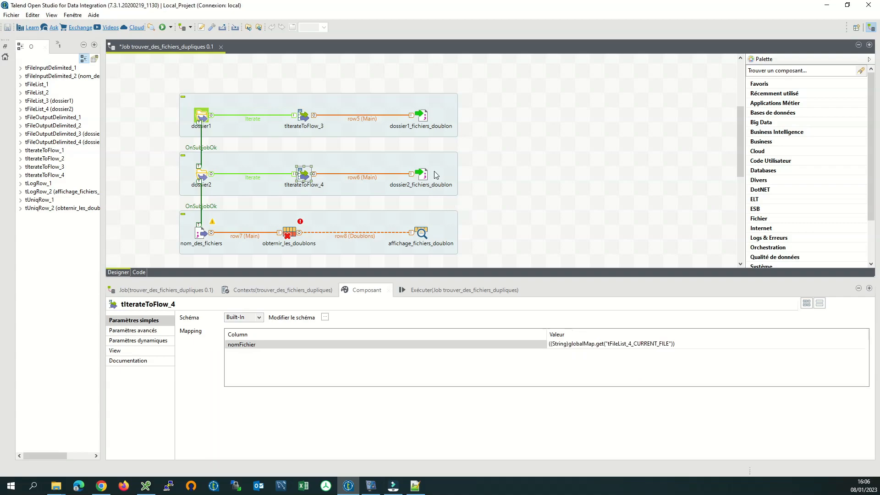
left_click(479, 149)
Set the output file of dossier2_fichiers_doublon to the fichiers_en_doublon.csv path copied from dossier1_fichiers_doublon
left_click(424, 176)
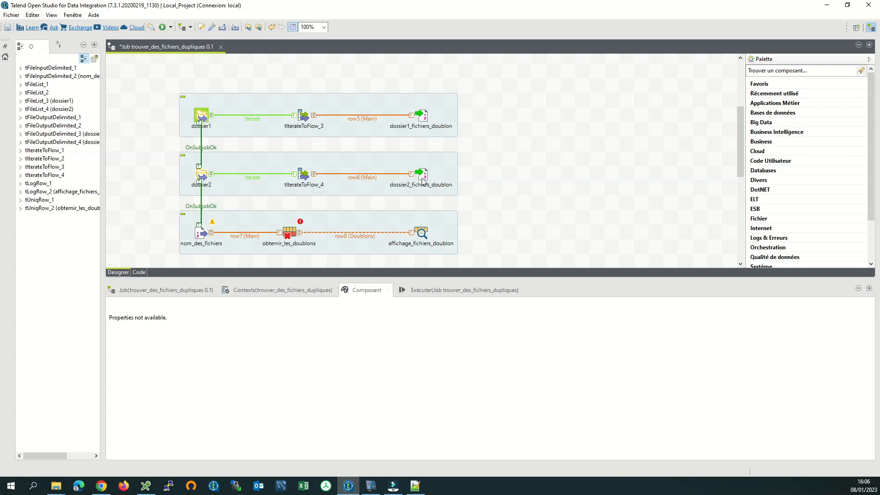
left_click(421, 122)
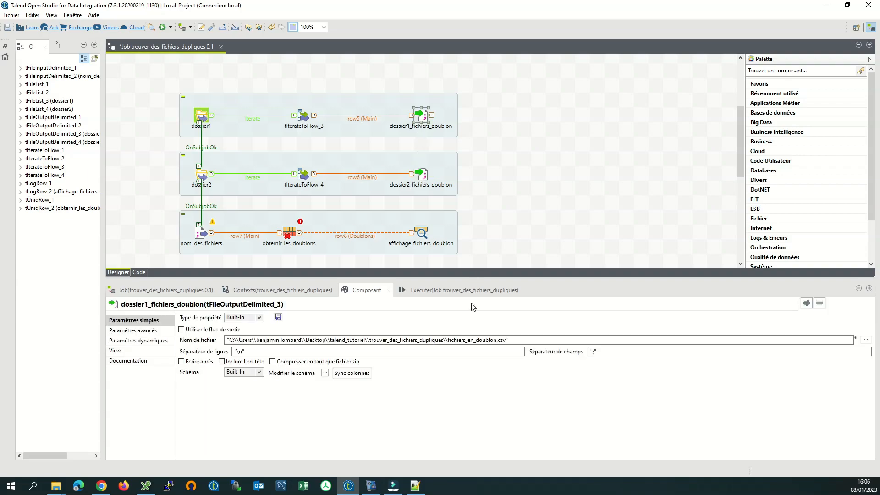
left_click_drag(509, 340, 180, 340)
key("ctrl+c")
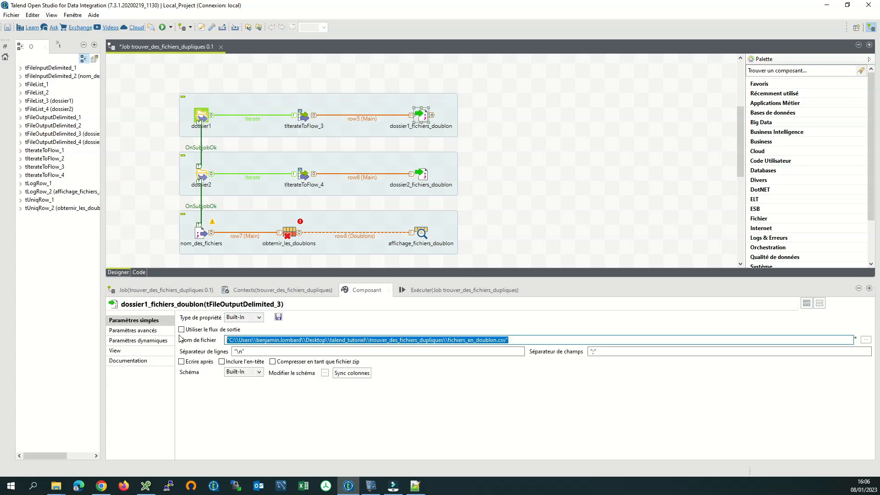
left_click(421, 181)
left_click_drag(451, 342, 165, 344)
key("ctrl+v")
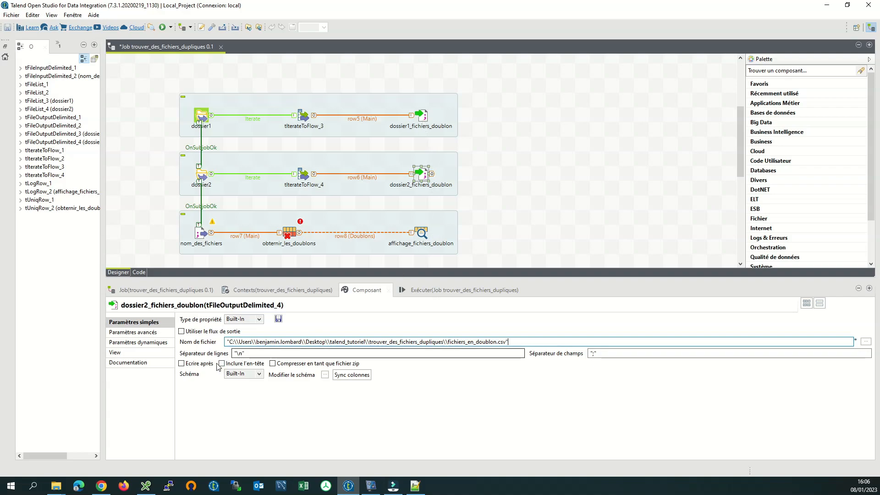
Enable the append option (Ecrire après) for dossier2_fichiers_doublon and save the job
left_click(181, 364)
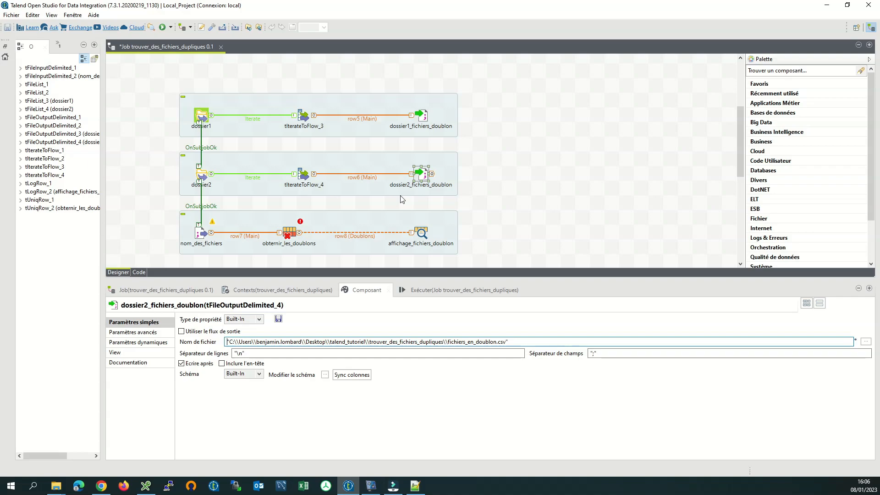
left_click(482, 193)
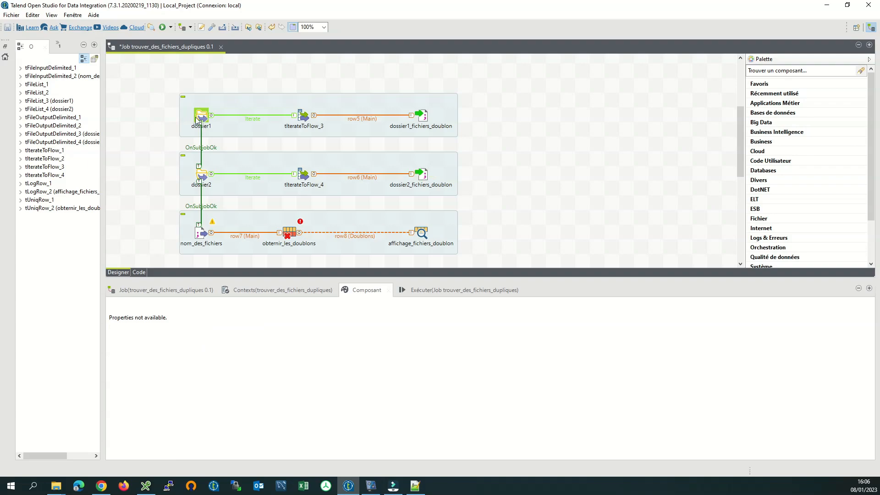
key("ctrl+s")
Set the input file of nom_des_fichiers to the fichiers_en_doublon.csv path used by dossier2_fichiers_doublon
scroll(162, 228, "down", 1)
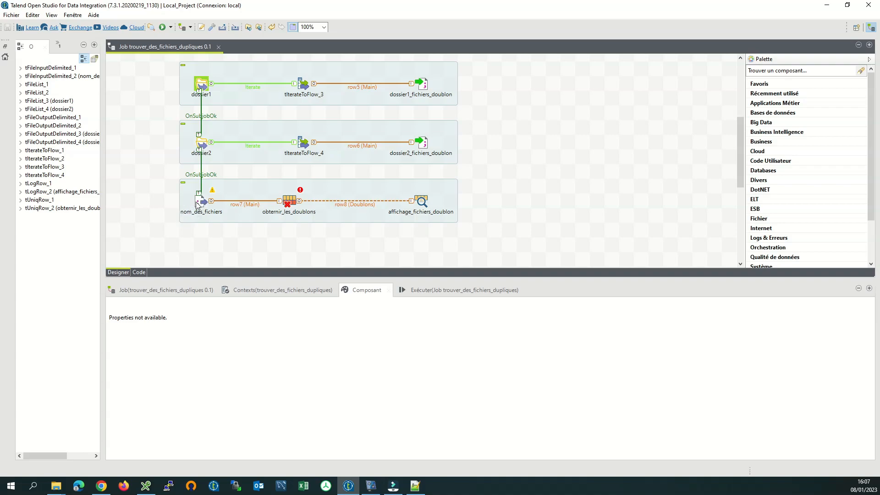
left_click(426, 145)
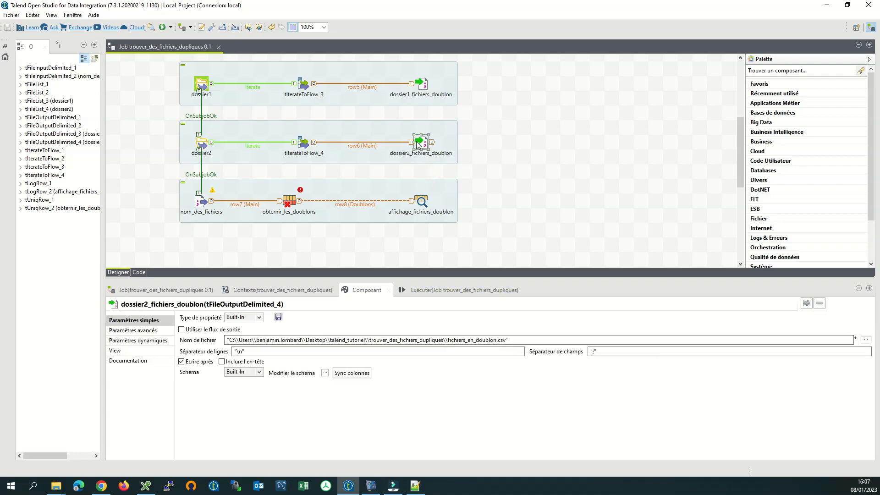
left_click_drag(508, 340, 109, 344)
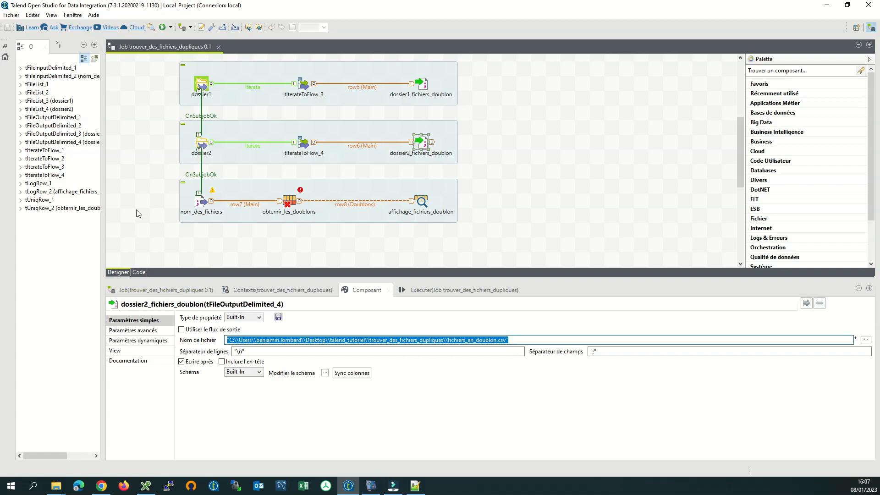
left_click(202, 205)
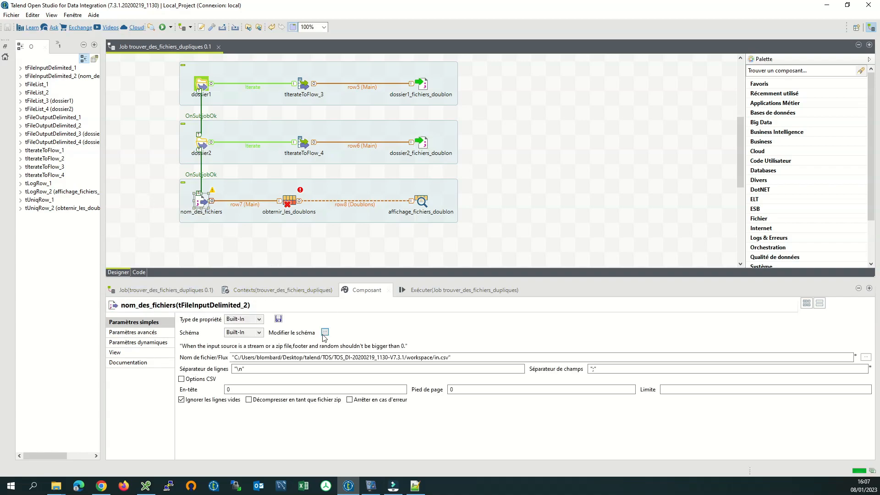
left_click_drag(451, 358, 212, 353)
type(":\\\\Users\\\\benjamin.lombard\\\\Desktop\\\\talend-tutorial\\\\trouver_des_fichiers_dupliques\\\\fichiers_en_doublon.csv\"")
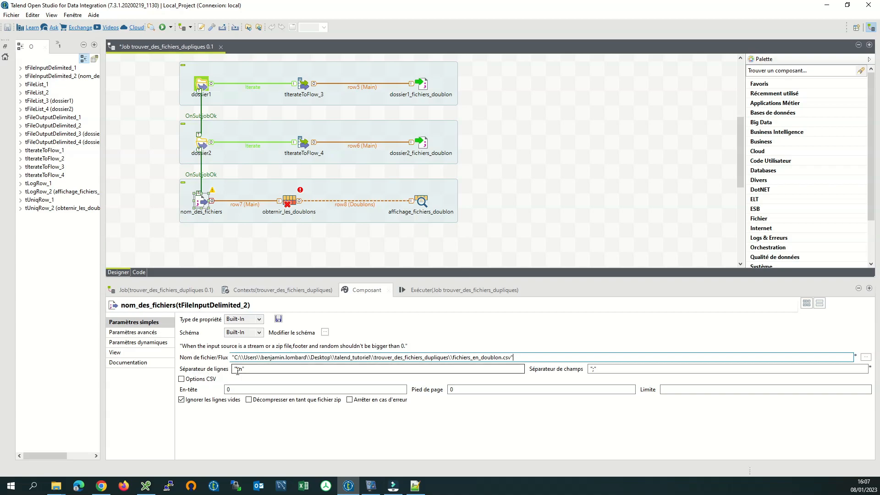
left_click(599, 369)
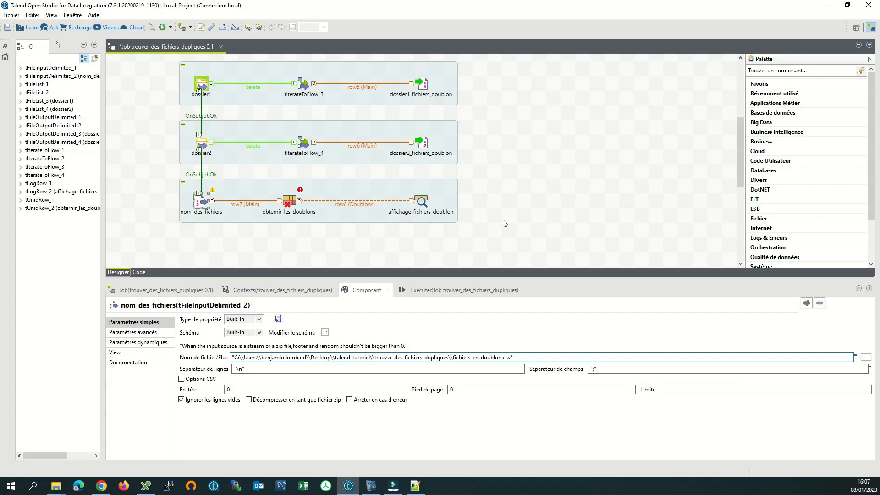
Add a String column named nomFichier to the schema of nom_des_fichiers and propagate the change
left_click(325, 334)
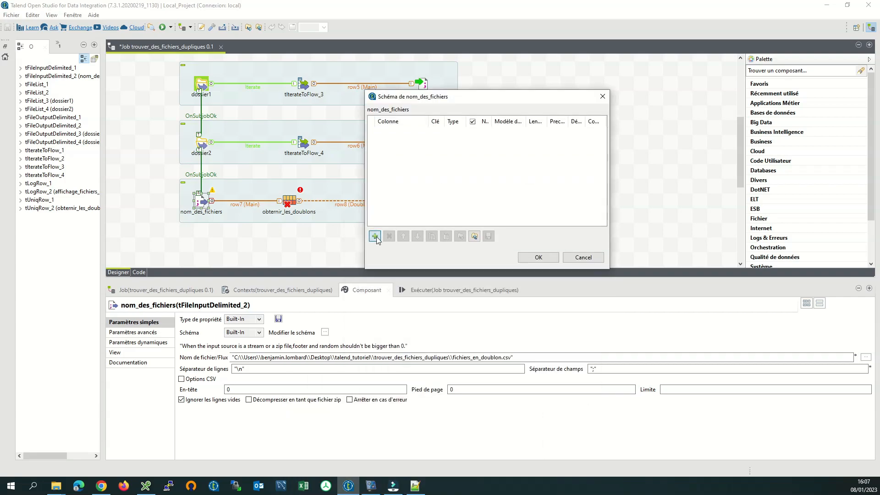
left_click(374, 236)
left_click(399, 132)
type("nomFichier")
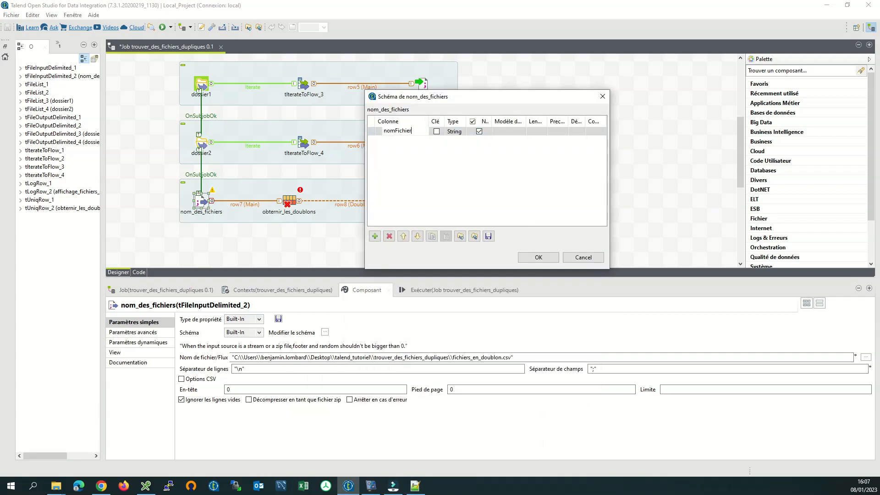
left_click(539, 257)
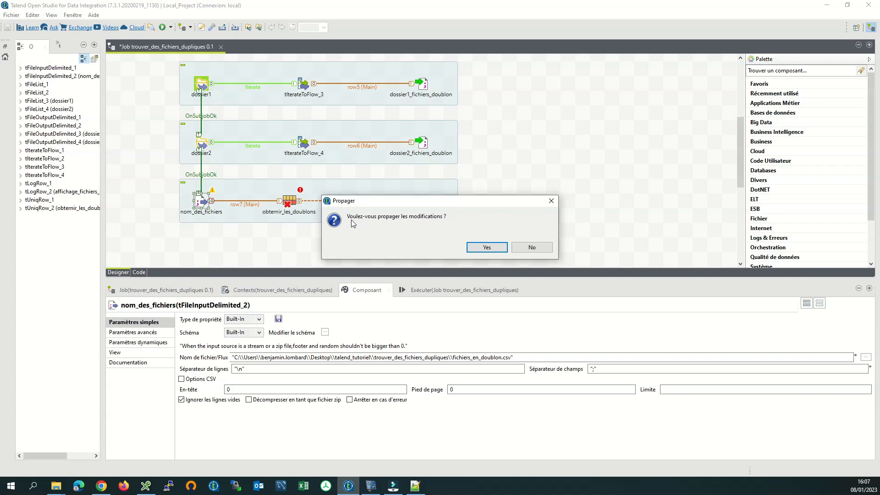
left_click(486, 246)
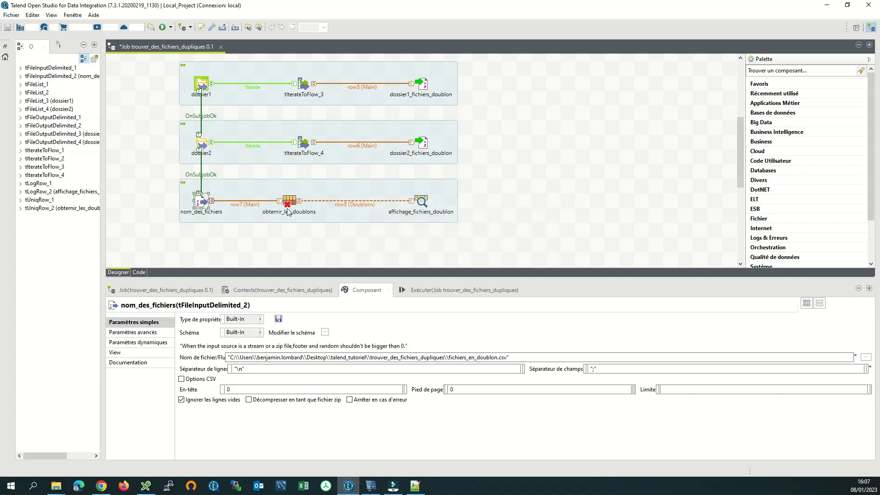
Mark the nomFichier column as the key attribute of the unique key in obternir_les_doublons
left_click(289, 210)
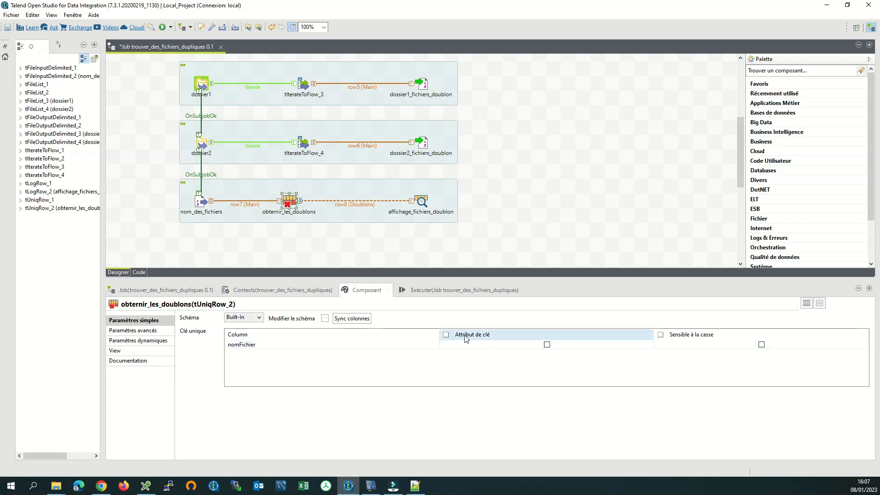
left_click(547, 345)
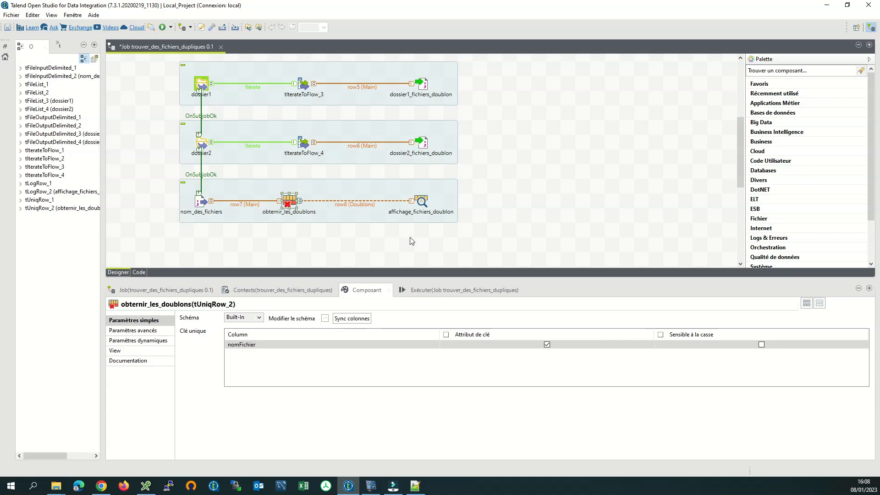
Switch the display mode of affichage_fichiers_doublon to Tableau and save the job
left_click(417, 210)
left_click(422, 202)
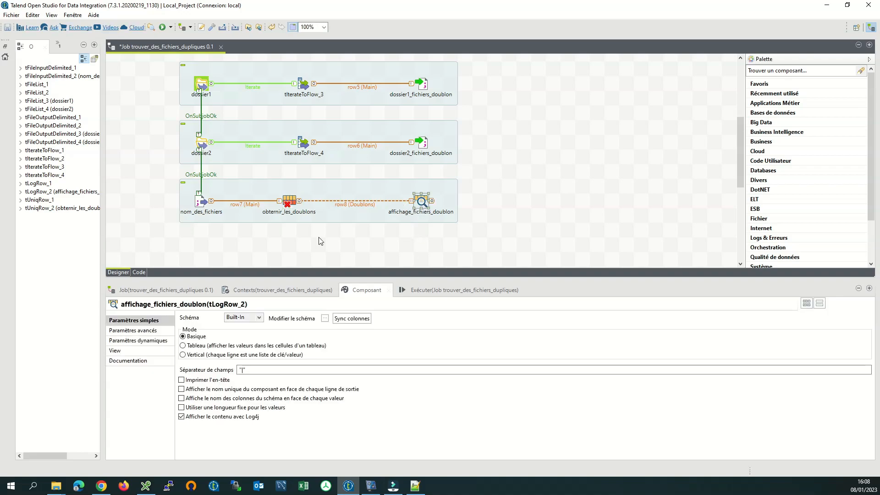
left_click(186, 346)
left_click(358, 246)
key("ctrl+s")
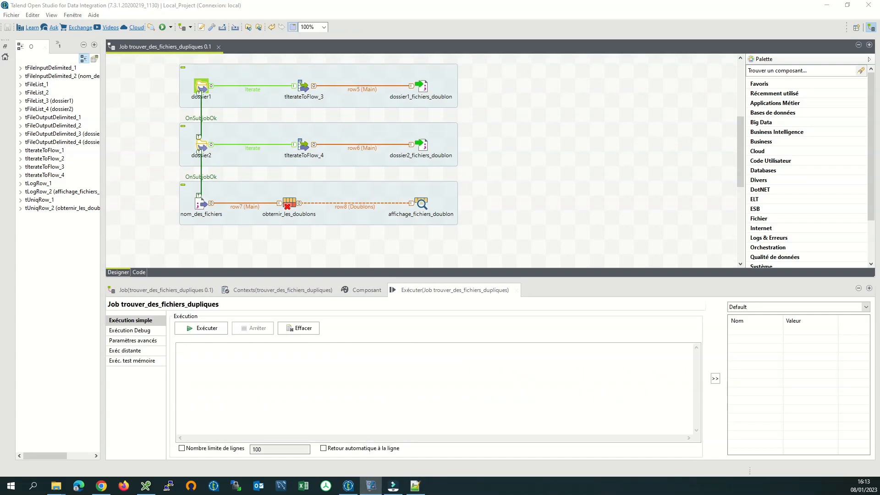
Run the job trouver_des_fichiers_dupliques and review the duplicate files table in its execution output
key("alt+Tab")
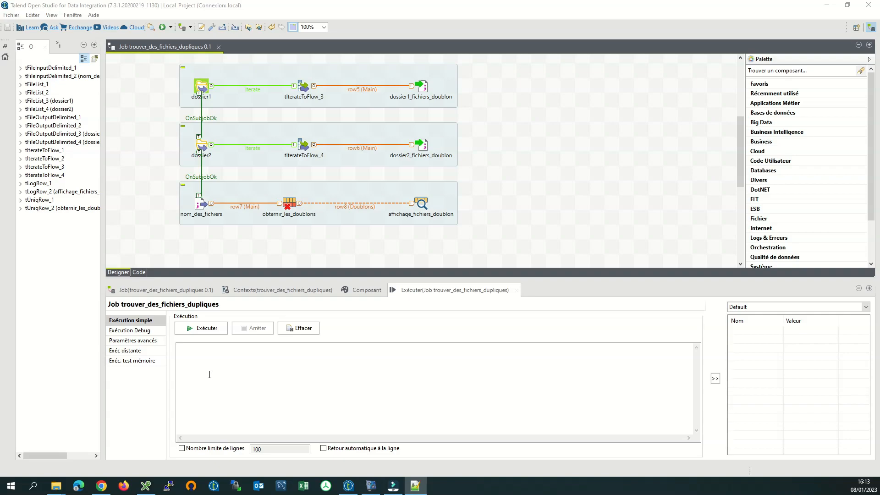
left_click(201, 328)
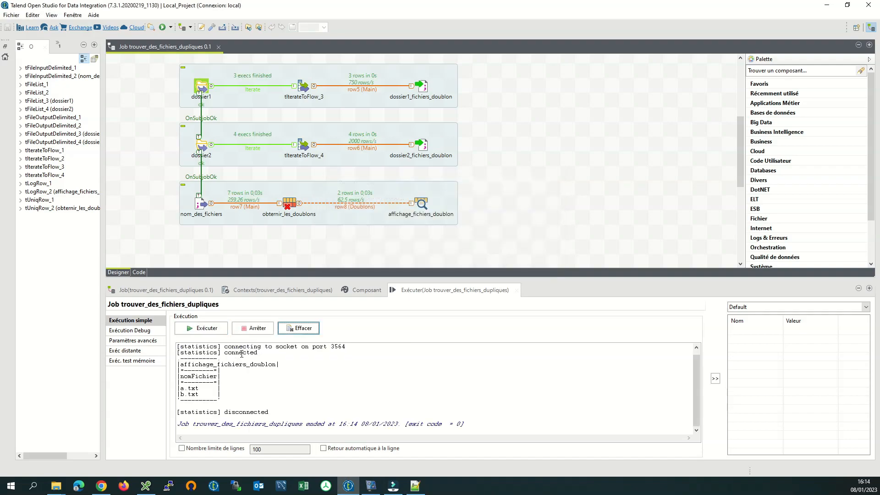
left_click(250, 388)
scroll(250, 387, "up", 1)
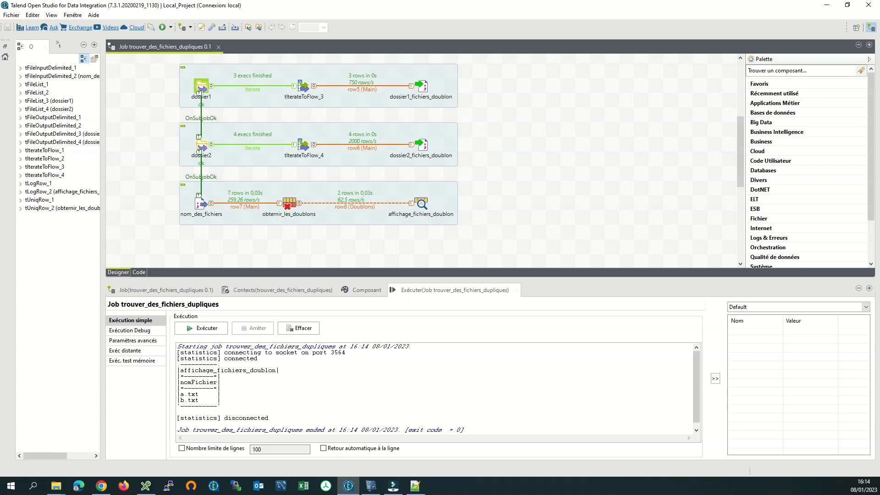
key("alt+Tab")
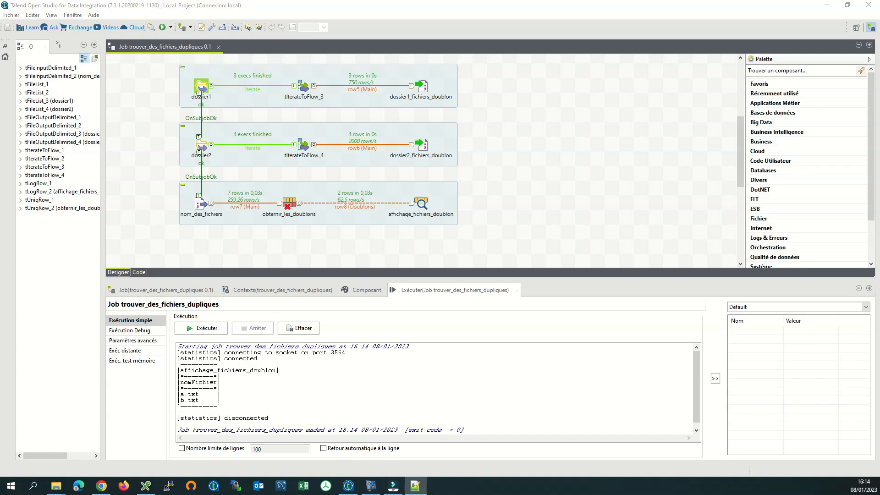